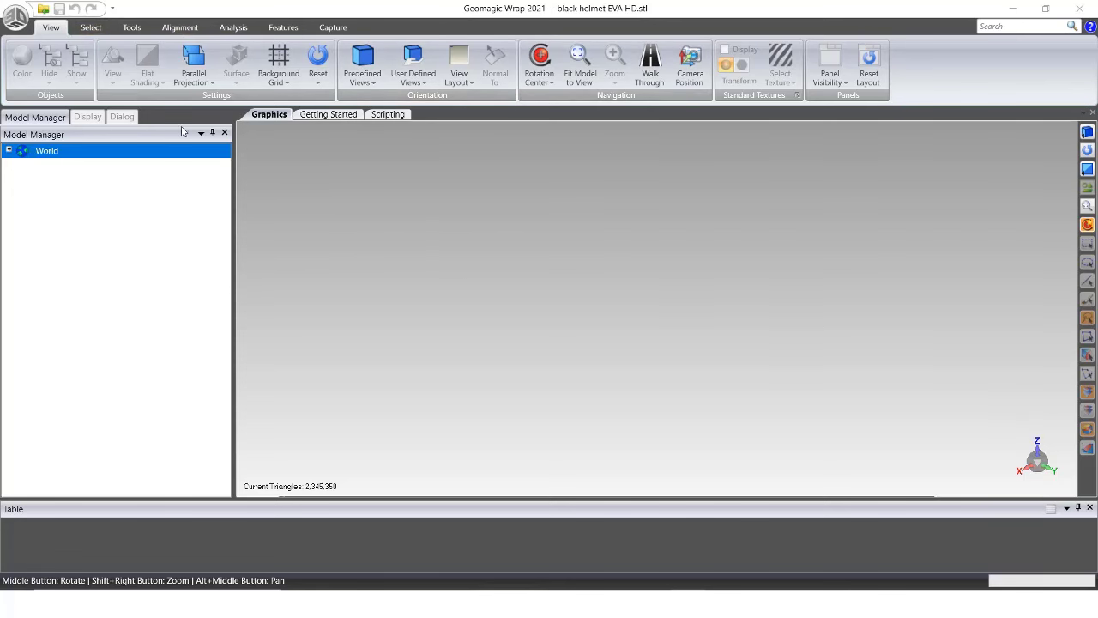
Import black helmet EVA HD.stl in millimetres, declining the Mesh Doctor repair check.
{"action": "left_click", "coordinate": [24, 29]}
{"action": "left_click", "coordinate": [50, 111]}
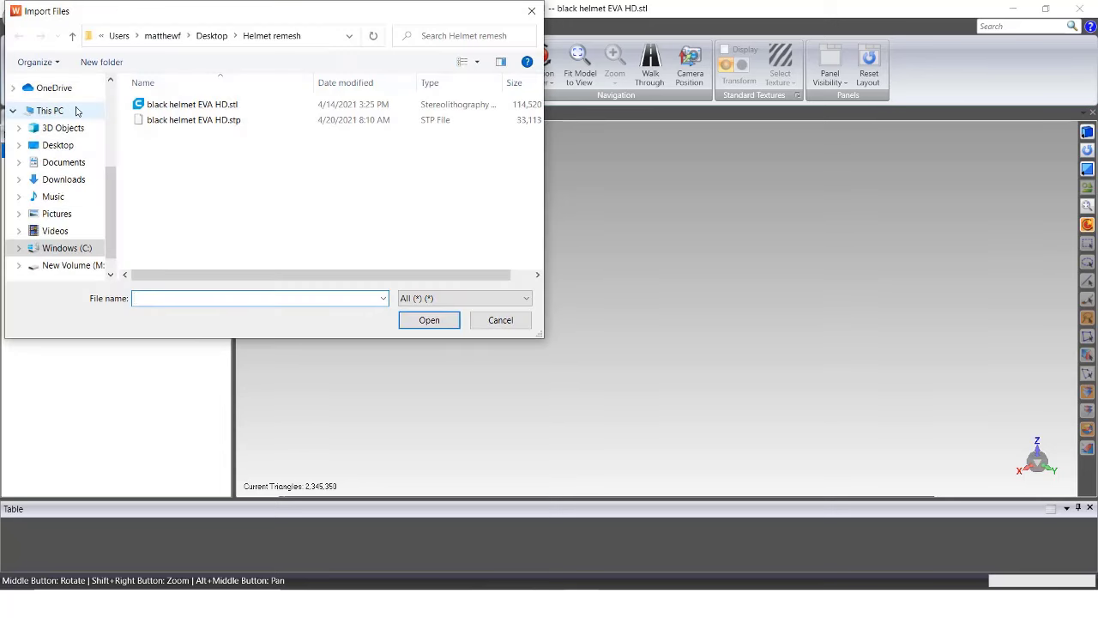
{"action": "left_click", "coordinate": [203, 106]}
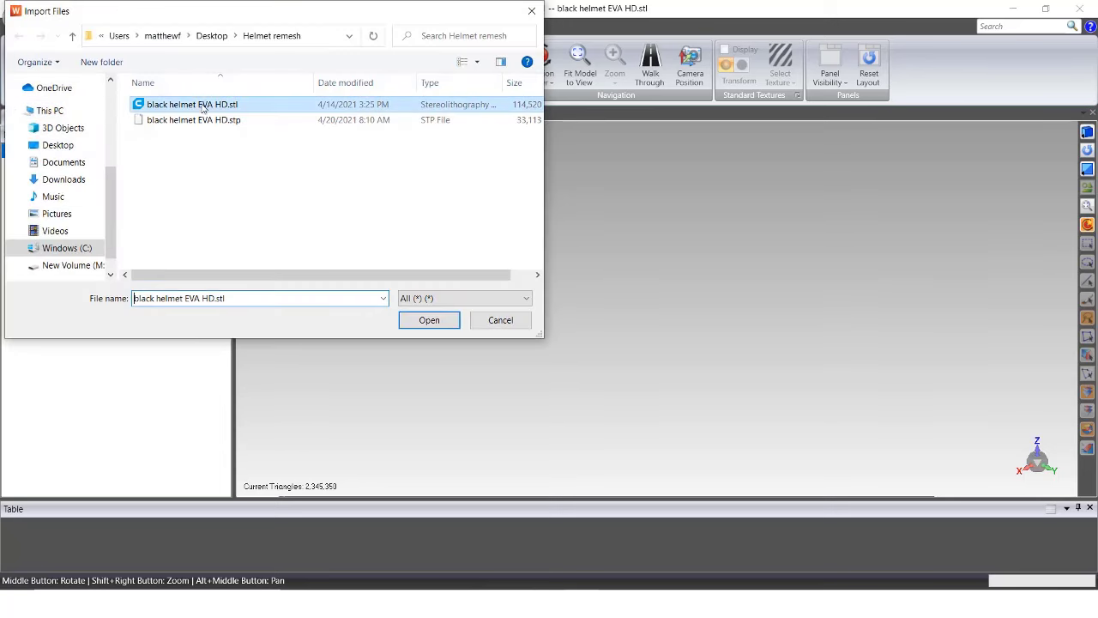
{"action": "left_click", "coordinate": [429, 319]}
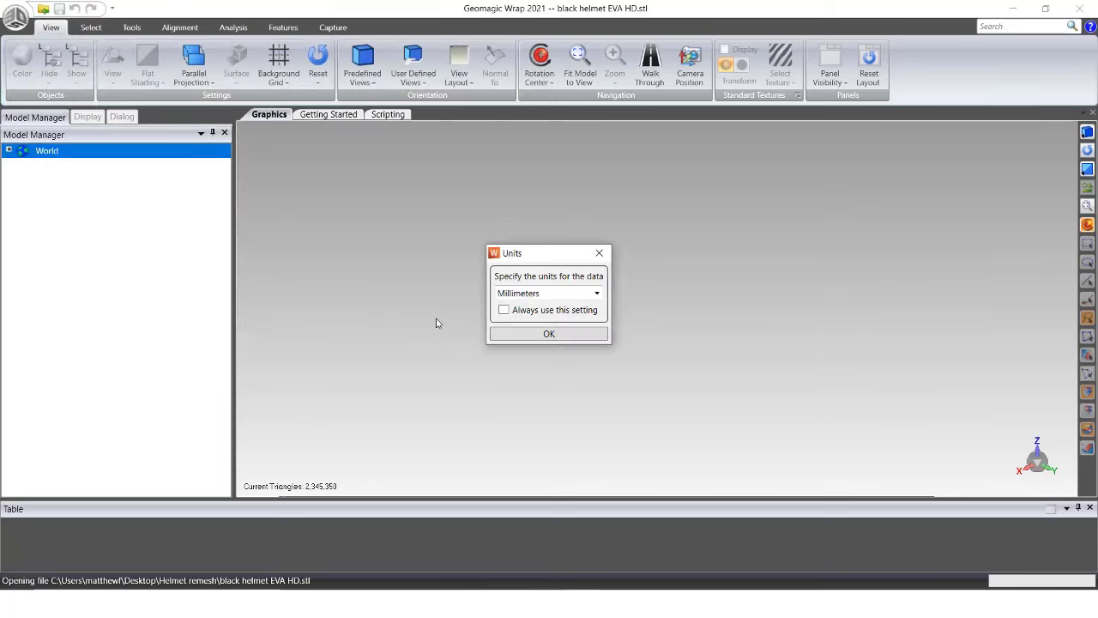
{"action": "left_click", "coordinate": [513, 294]}
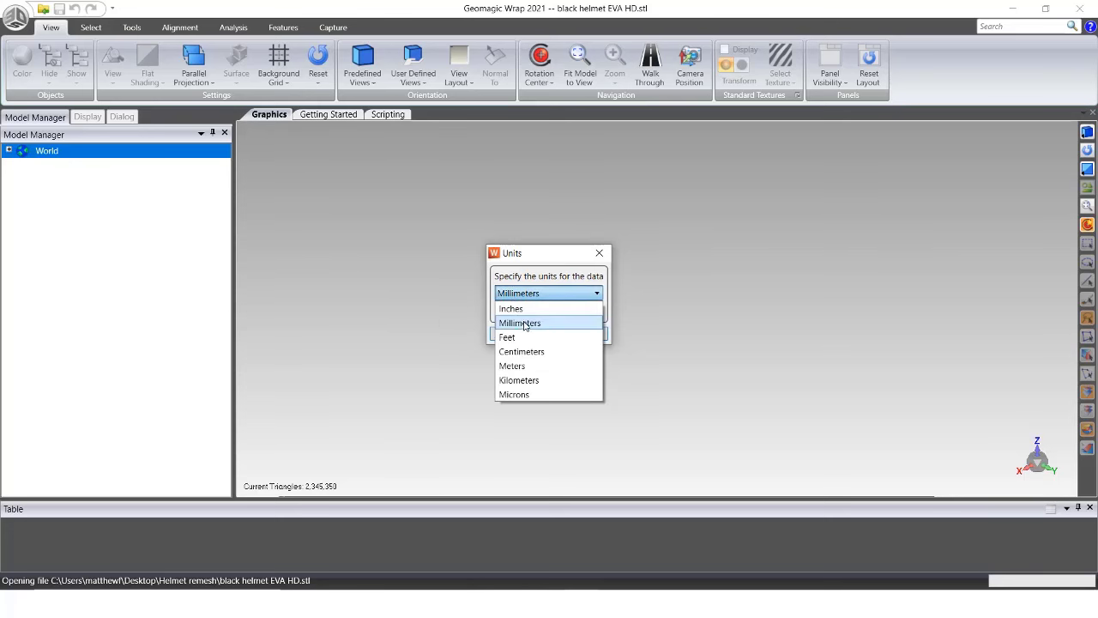
{"action": "left_click", "coordinate": [525, 324]}
{"action": "left_click", "coordinate": [528, 335]}
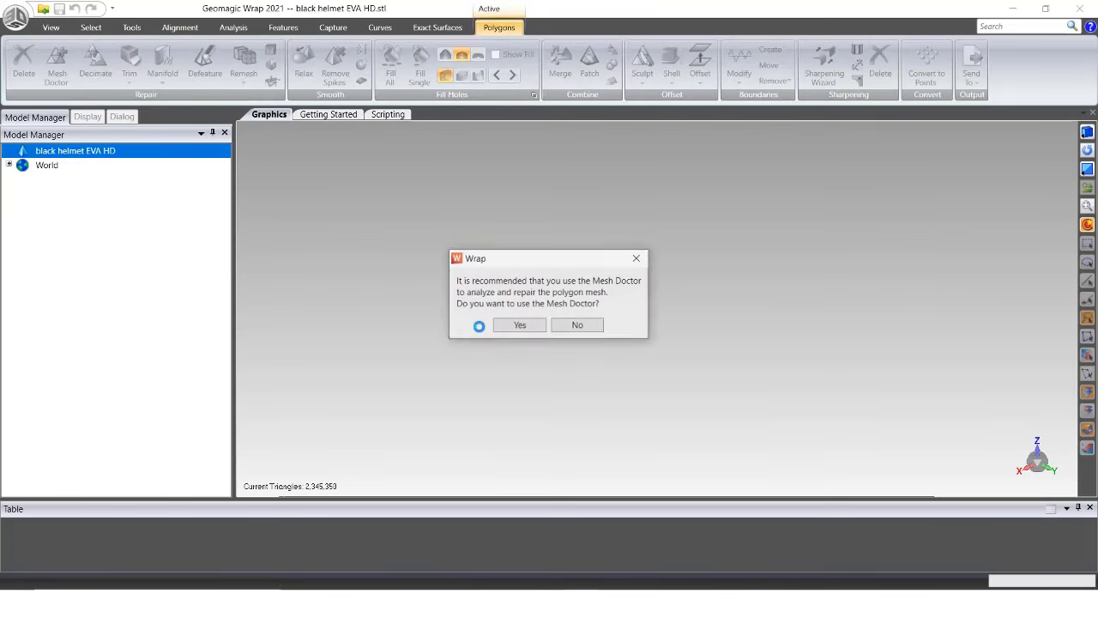
{"action": "left_click", "coordinate": [579, 326]}
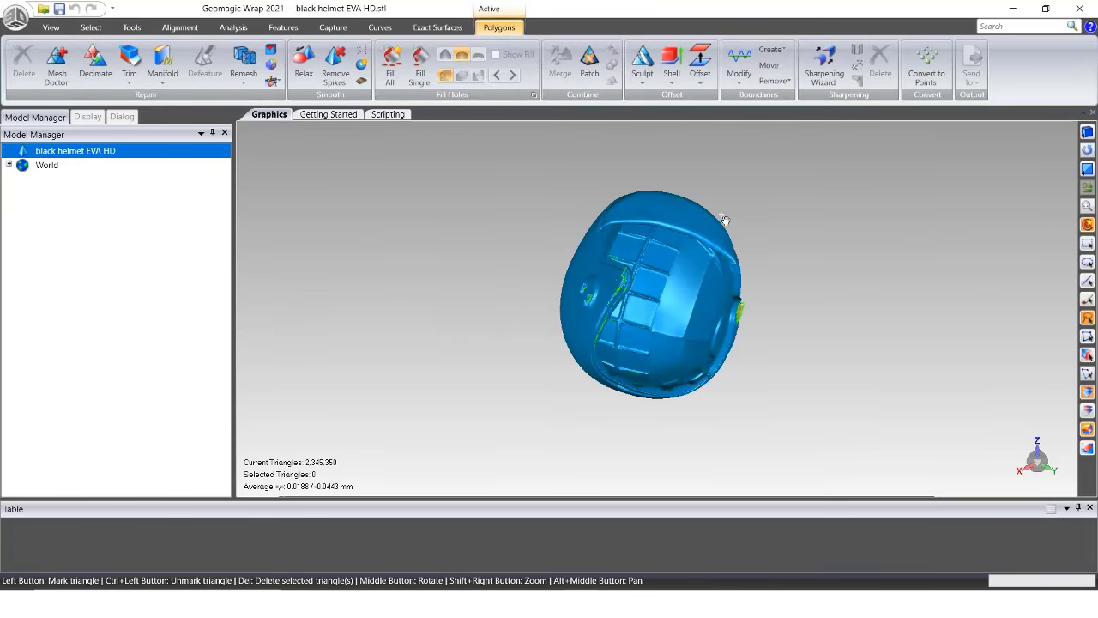
{"action": "middle_click_drag", "start_coordinate": [745, 180], "coordinate": [704, 218]}
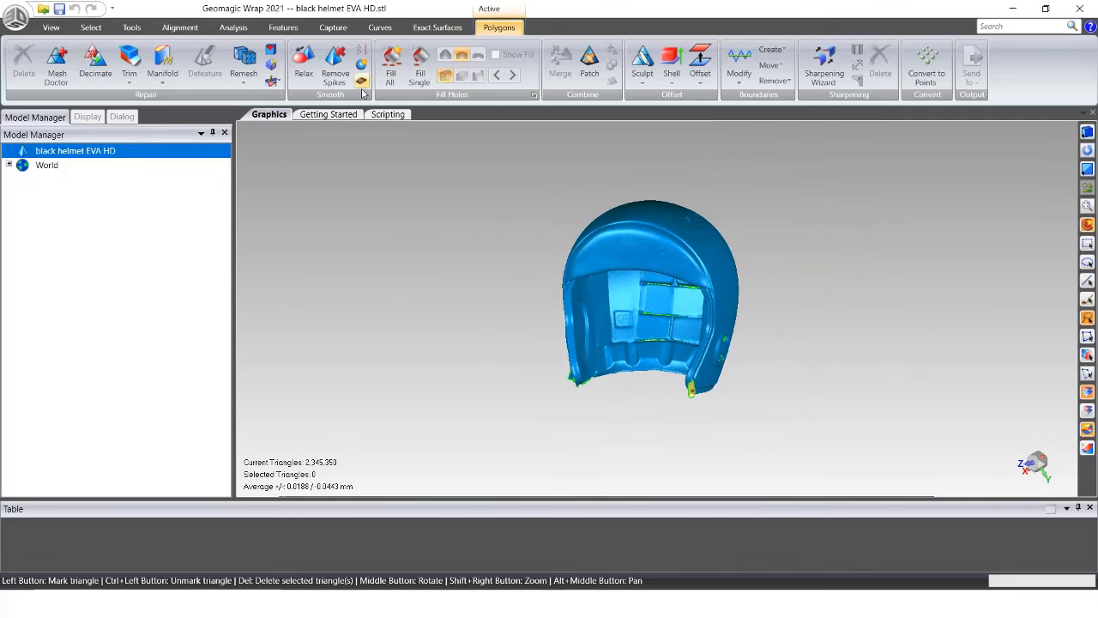
Measure the point-to-point distance between two spots inside the helmet: 163.598 mm.
{"action": "left_click", "coordinate": [233, 27]}
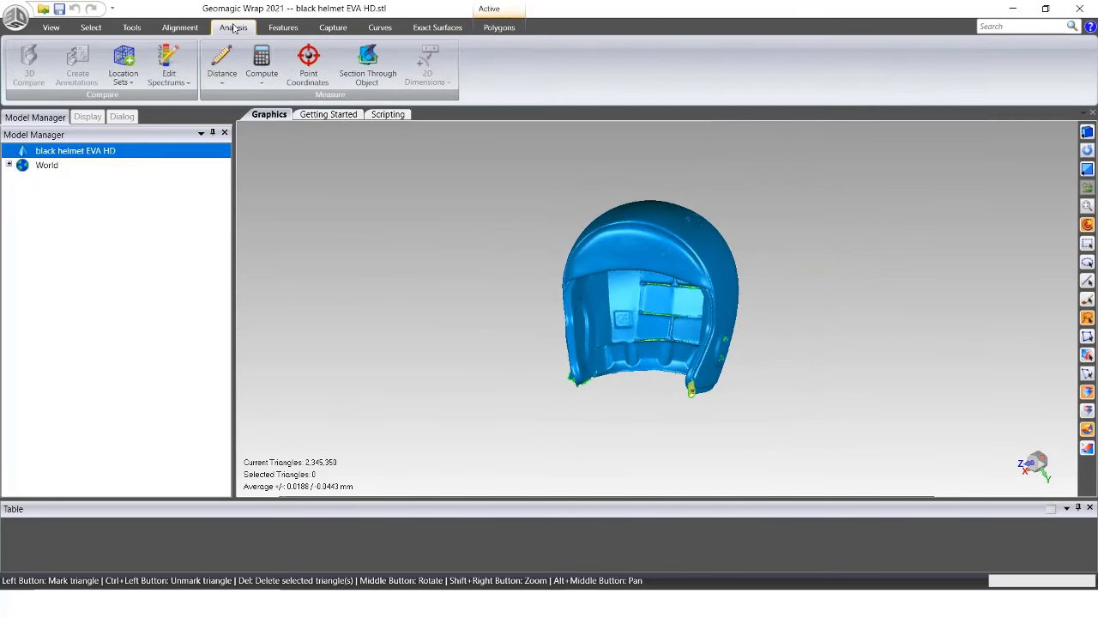
{"action": "left_click", "coordinate": [221, 75]}
{"action": "left_click", "coordinate": [143, 98]}
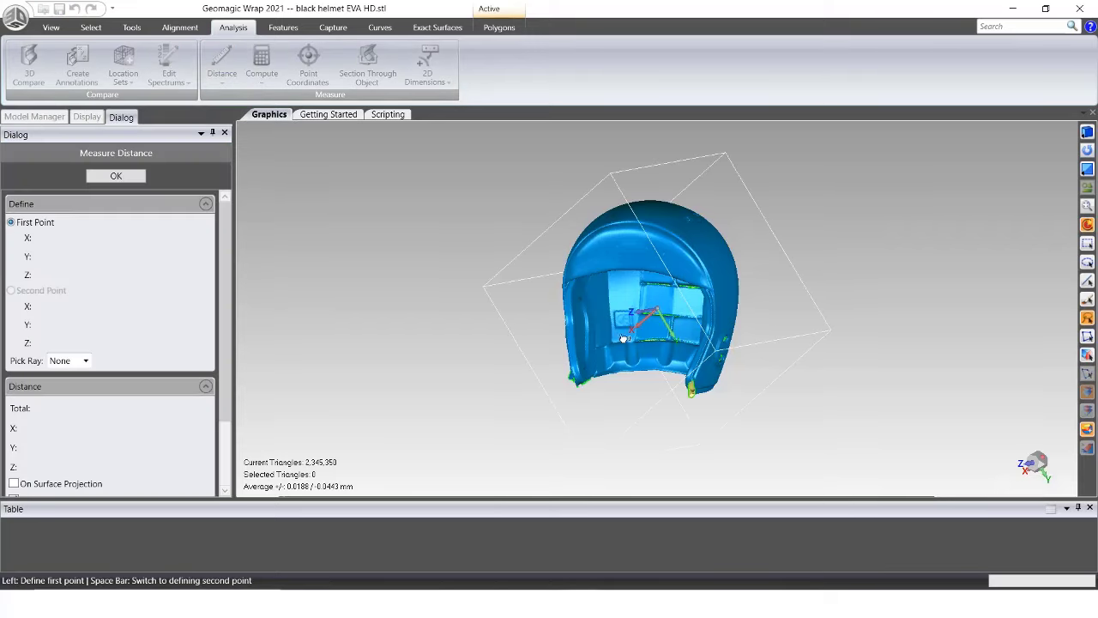
{"action": "scroll", "coordinate": [463, 261], "scroll_direction": "up", "scroll_amount": 5}
{"action": "left_click", "coordinate": [487, 357]}
{"action": "middle_click_drag", "start_coordinate": [487, 356], "coordinate": [601, 324]}
{"action": "left_click", "coordinate": [839, 378]}
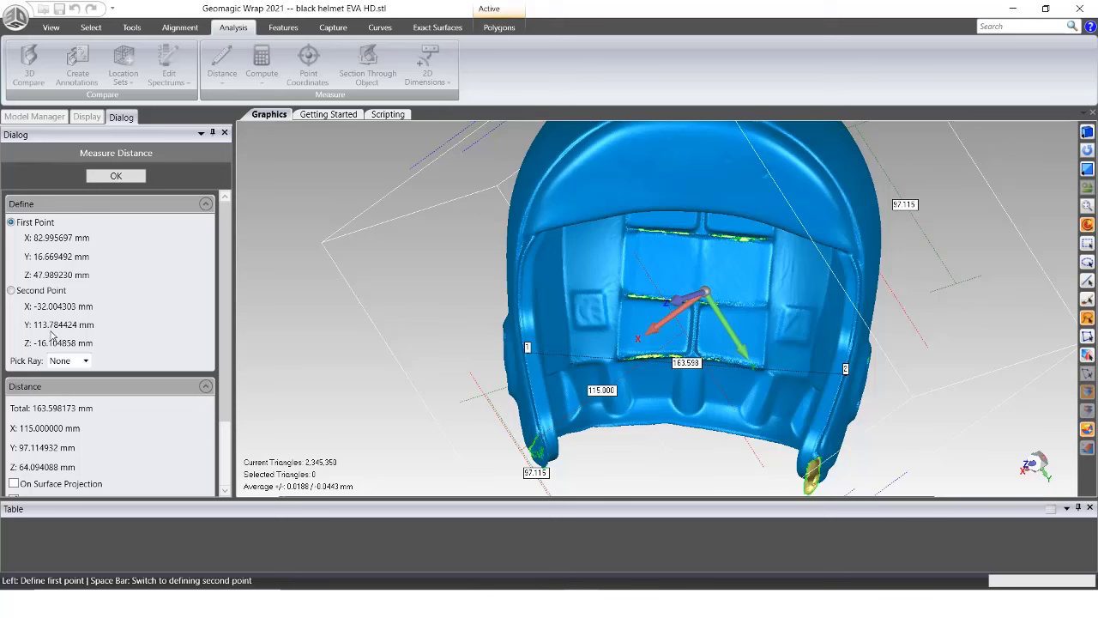
{"action": "scroll", "coordinate": [52, 337], "scroll_direction": "down", "scroll_amount": 3}
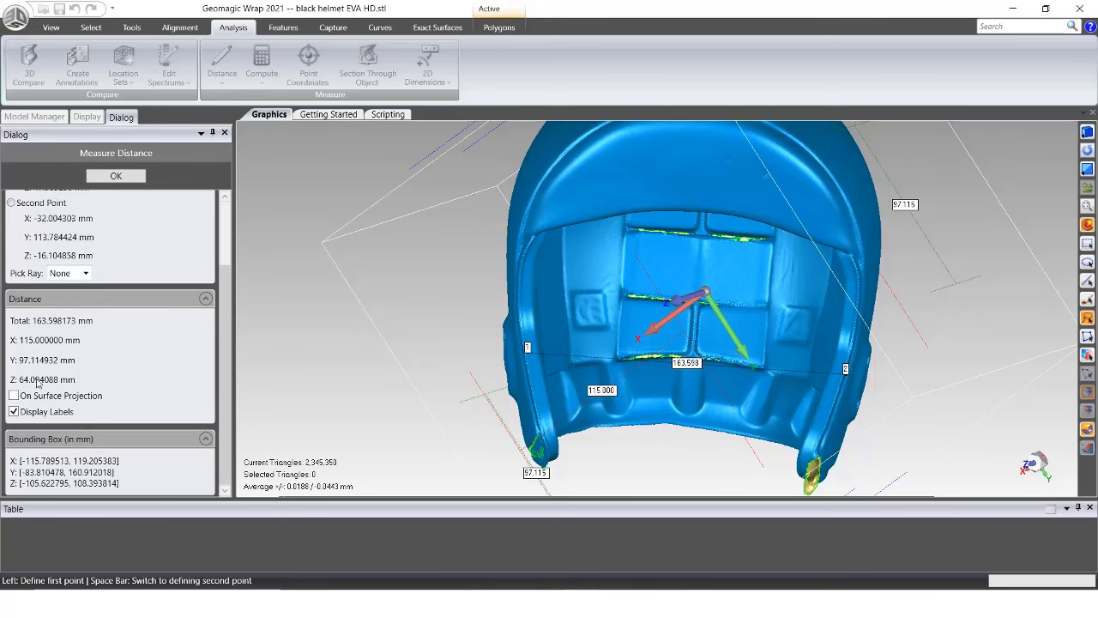
{"action": "left_click", "coordinate": [125, 175]}
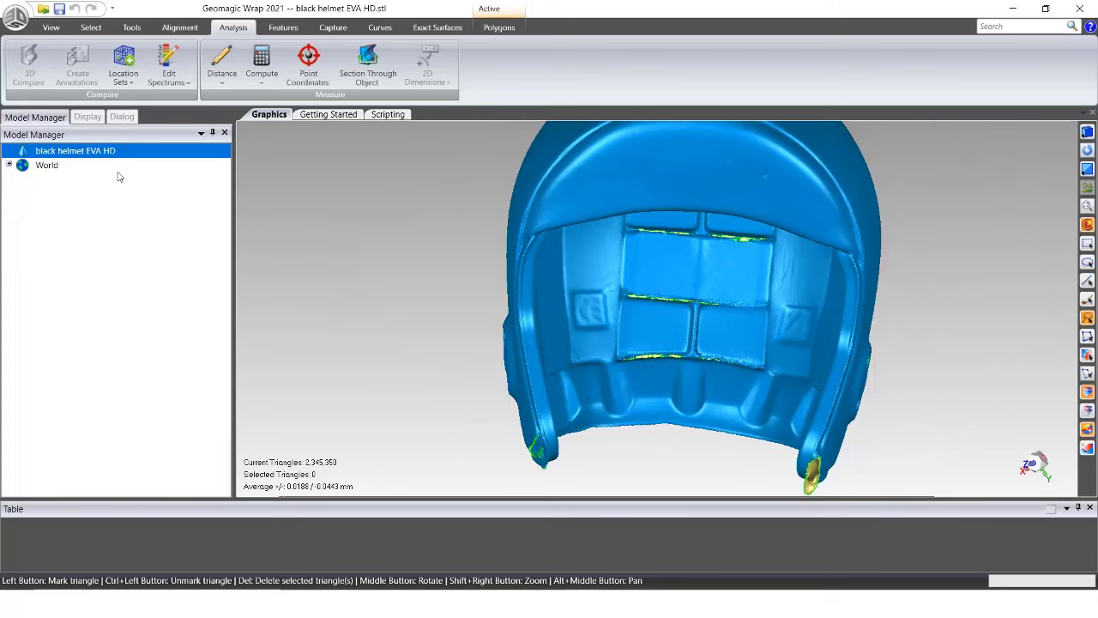
Orbit the helmet to an angled view and browse the Alignment and View tools.
{"action": "middle_click_drag", "start_coordinate": [322, 203], "coordinate": [424, 211]}
{"action": "scroll", "coordinate": [442, 156], "scroll_direction": "up", "scroll_amount": 2}
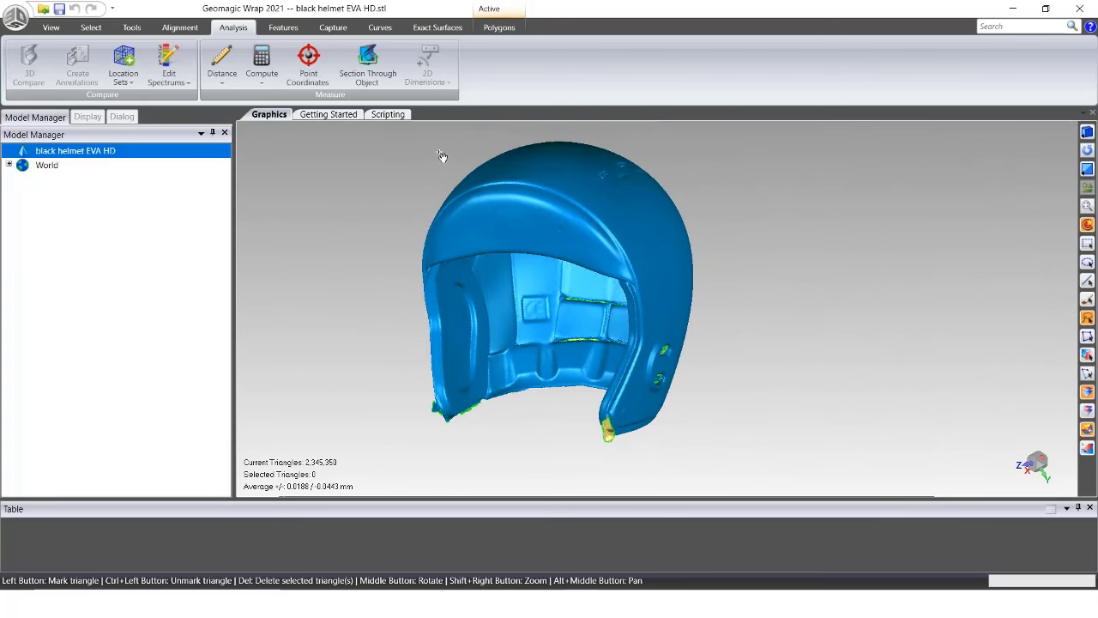
{"action": "left_click", "coordinate": [188, 30]}
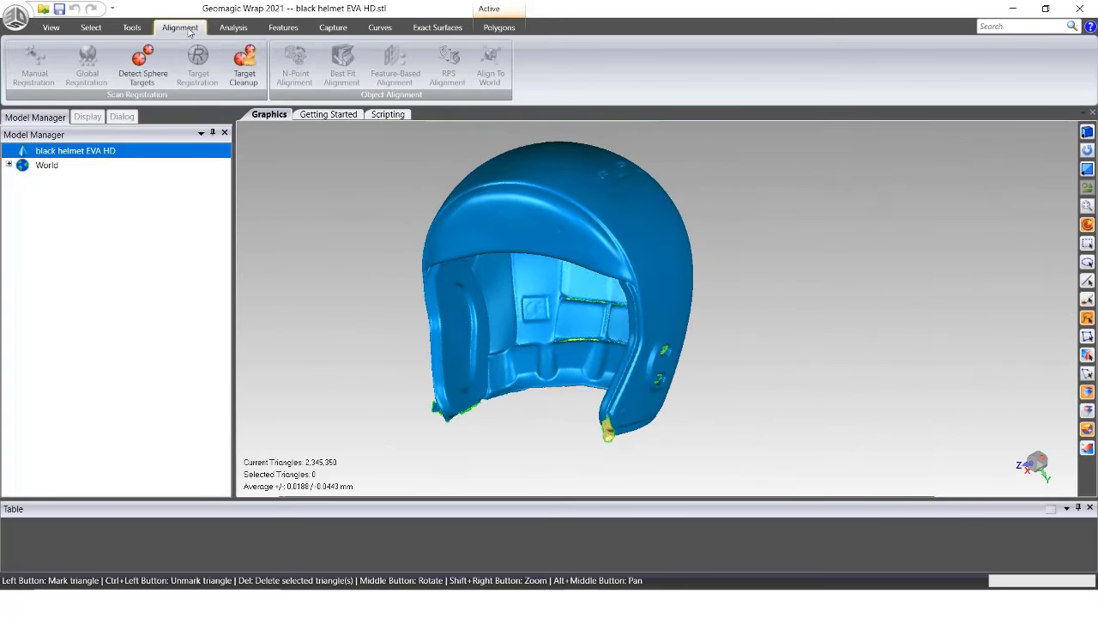
{"action": "left_click", "coordinate": [53, 27]}
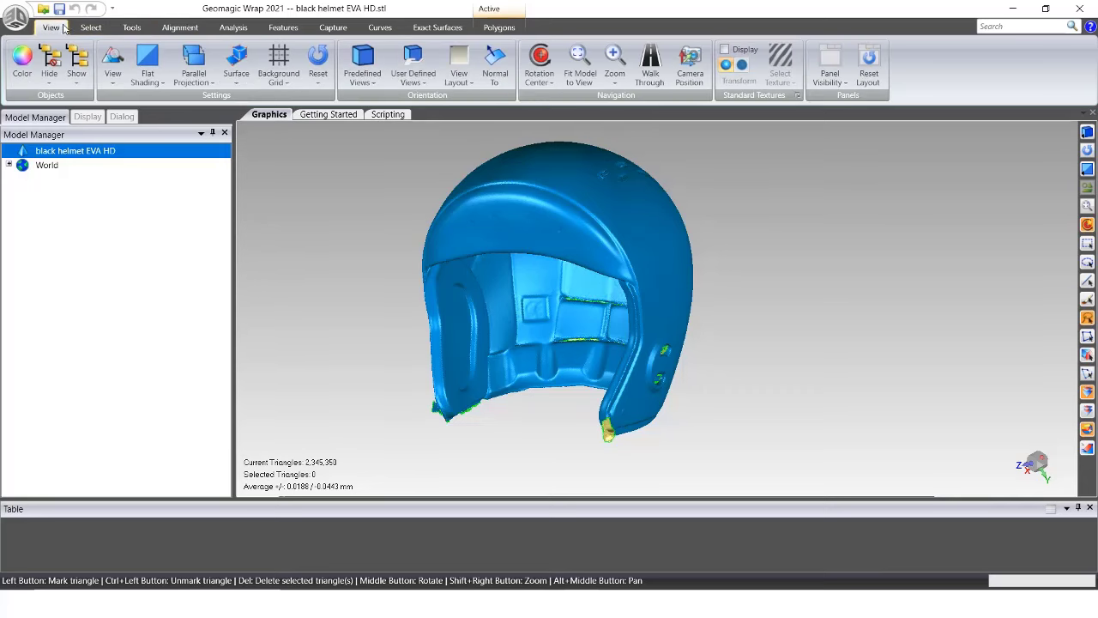
{"action": "scroll", "coordinate": [28, 56], "scroll_direction": "down", "scroll_amount": 7}
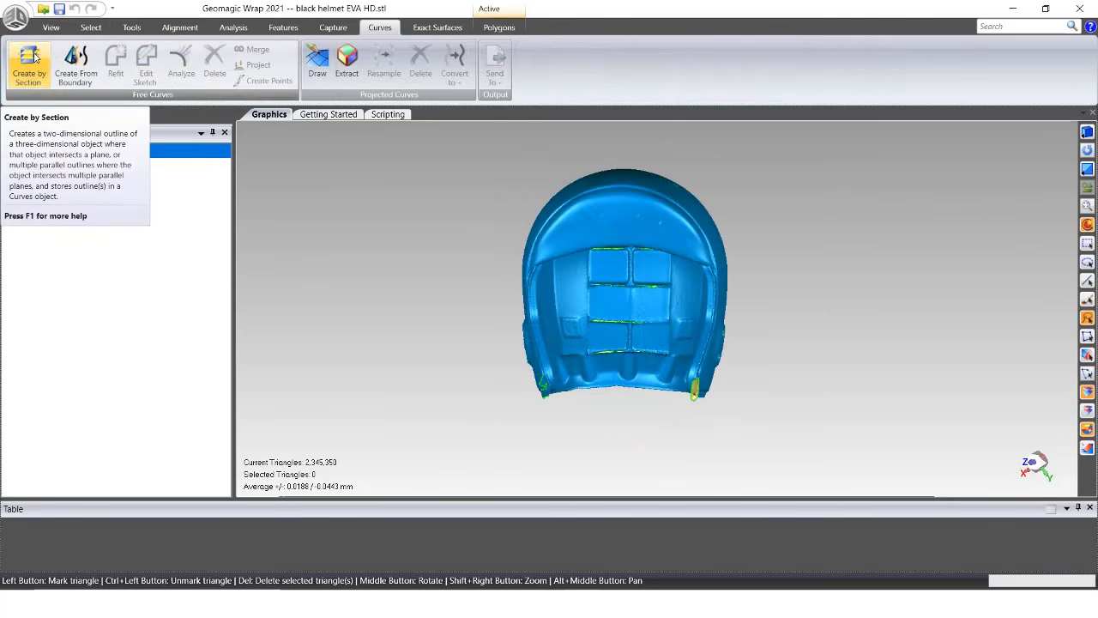
Start Create by Section, defined by a line drawn vertically through the helmet.
{"action": "left_click", "coordinate": [35, 56]}
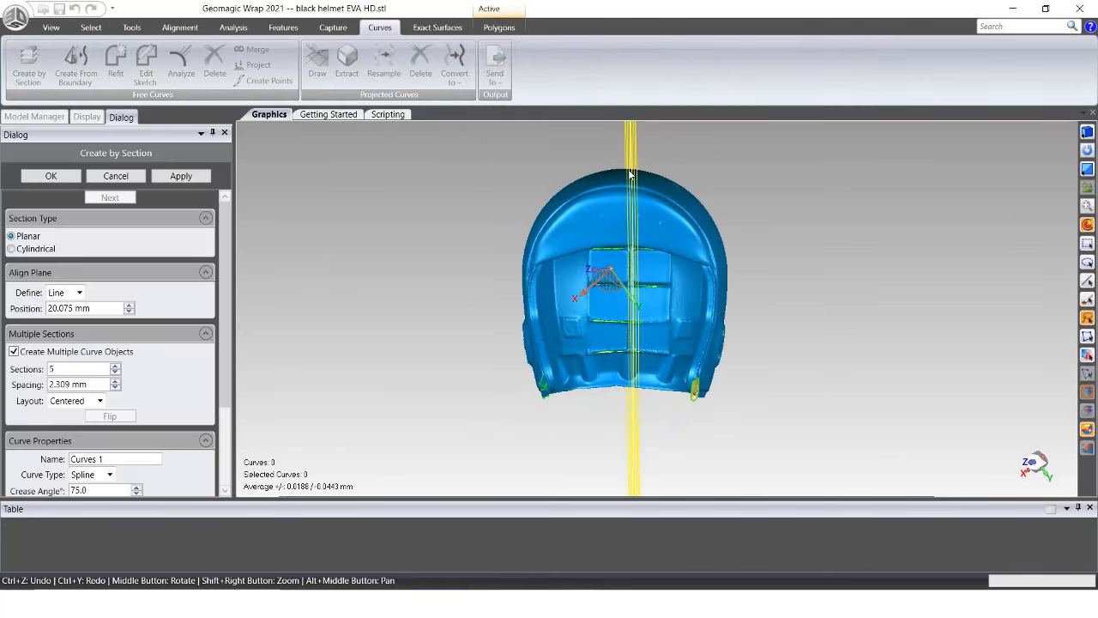
{"action": "middle_click_drag", "start_coordinate": [778, 238], "coordinate": [767, 215]}
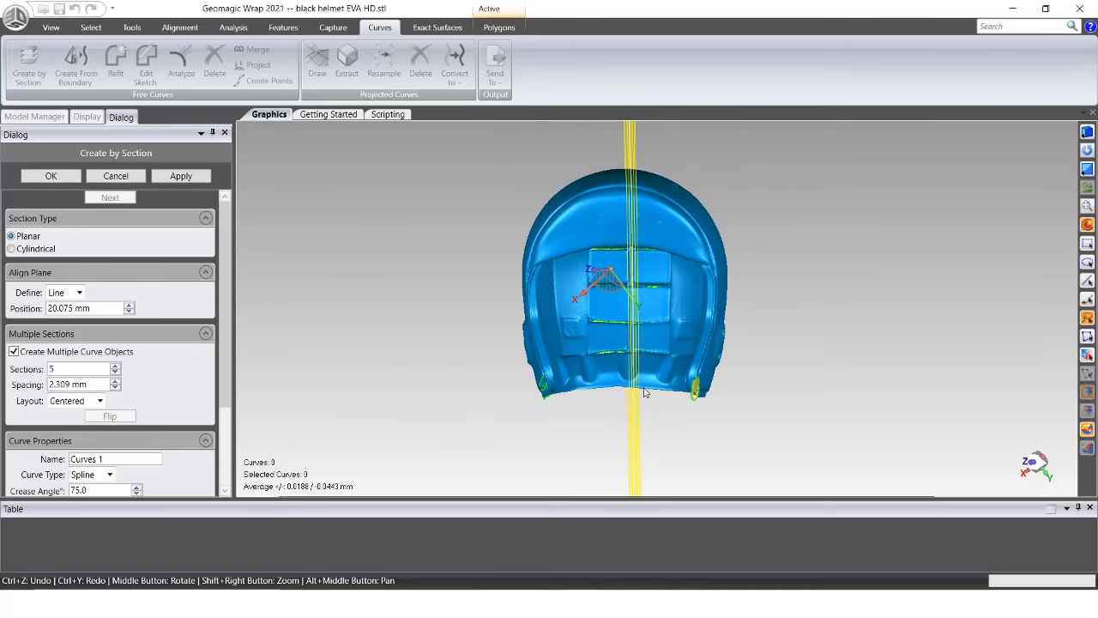
{"action": "left_click", "coordinate": [79, 292]}
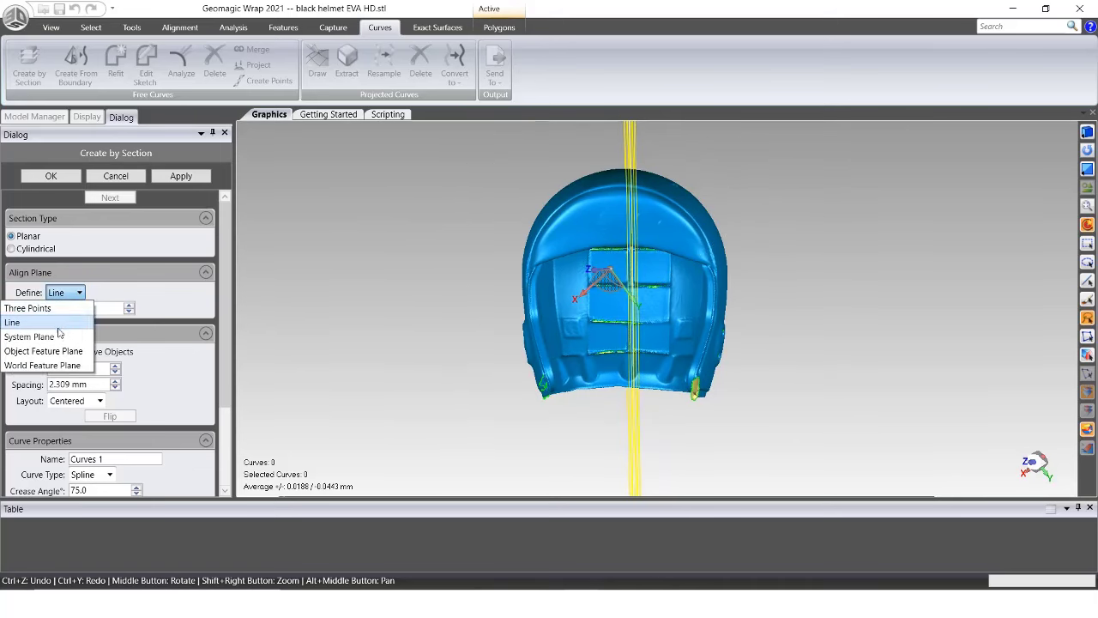
{"action": "left_click", "coordinate": [48, 322]}
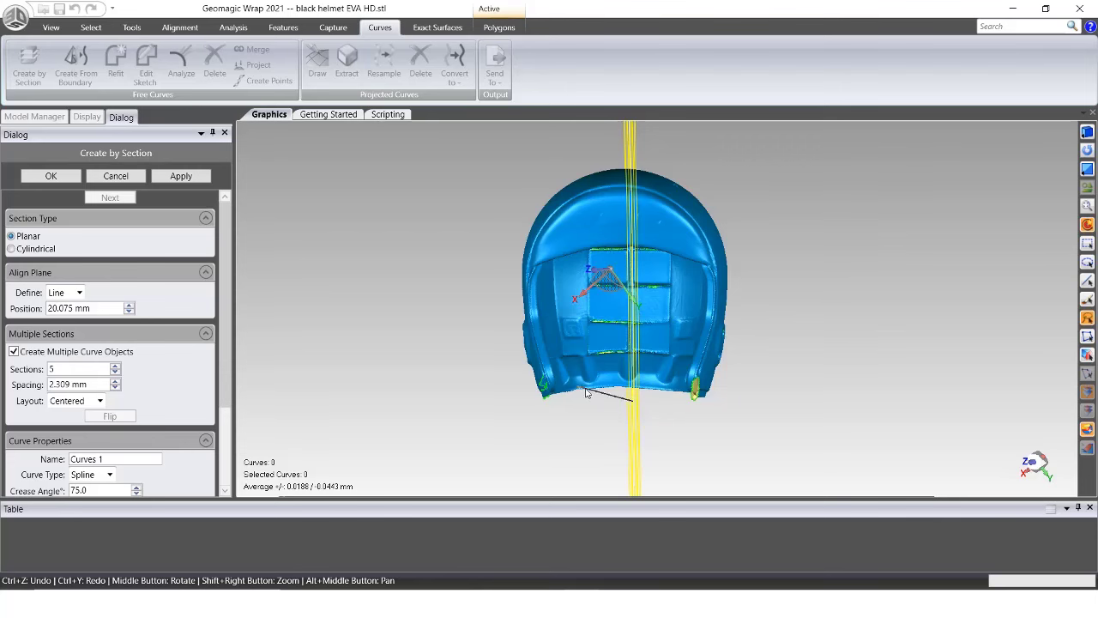
{"action": "left_click_drag", "start_coordinate": [571, 389], "coordinate": [631, 144]}
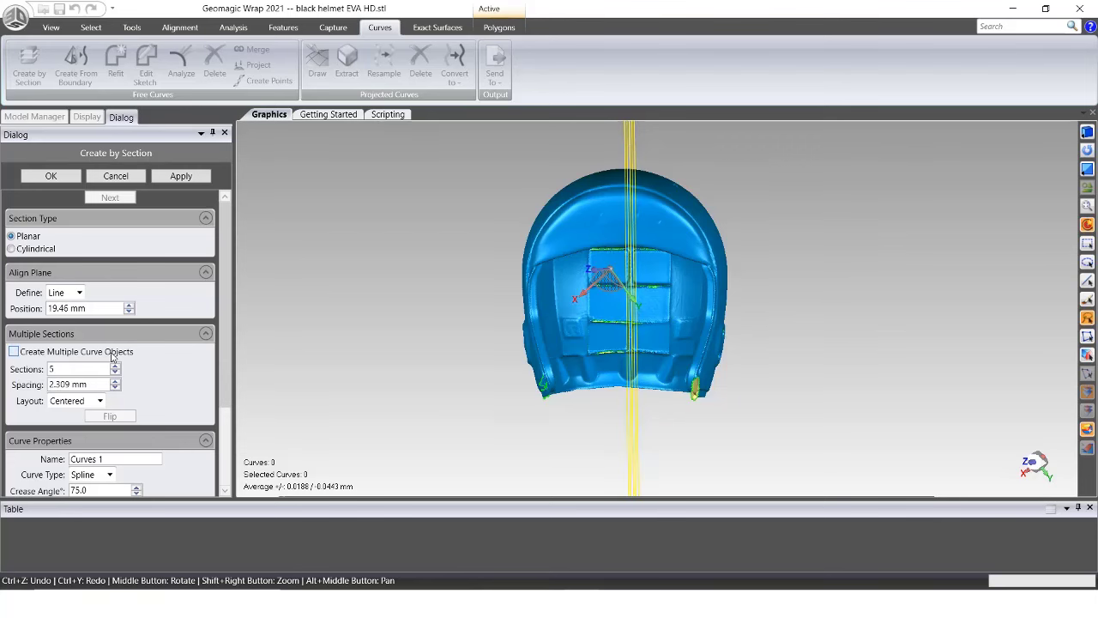
Set 7 sections spaced 18.709 mm apart and generate the section curves.
{"action": "left_click", "coordinate": [115, 365]}
{"action": "left_click", "coordinate": [115, 366]}
{"action": "left_click", "coordinate": [115, 382]}
{"action": "left_click", "coordinate": [115, 382]}
{"action": "left_click", "coordinate": [115, 382]}
{"action": "left_click", "coordinate": [115, 381]}
{"action": "left_click", "coordinate": [115, 381]}
{"action": "left_click", "coordinate": [115, 382]}
{"action": "middle_click_drag", "start_coordinate": [505, 288], "coordinate": [463, 296]}
{"action": "left_click", "coordinate": [173, 178]}
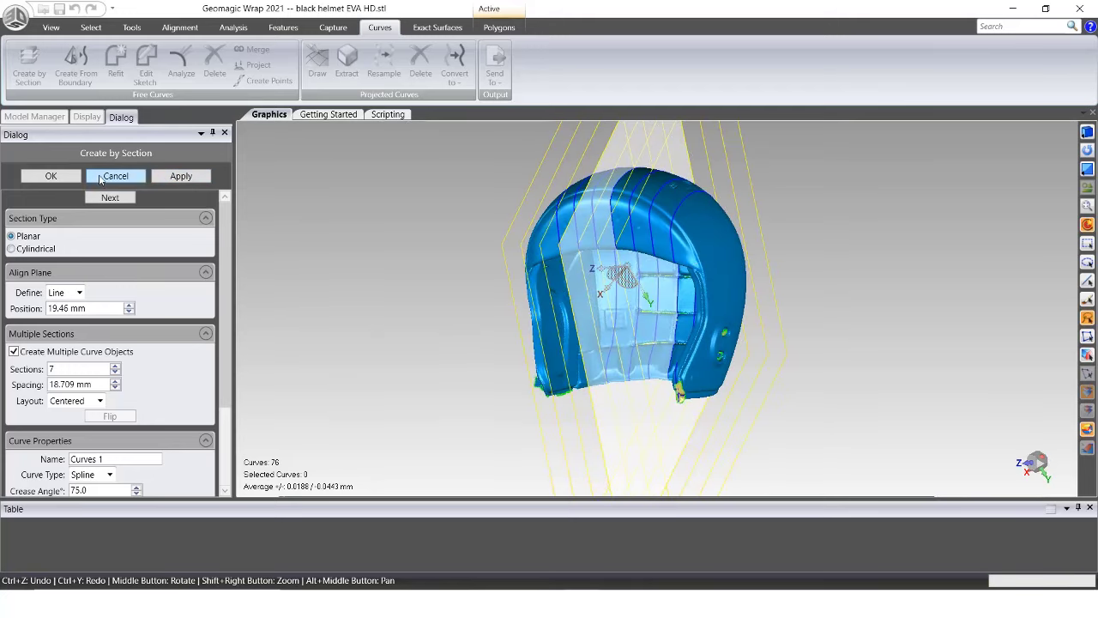
Accept the section curves and select the black helmet EVA HD mesh.
{"action": "left_click", "coordinate": [51, 176]}
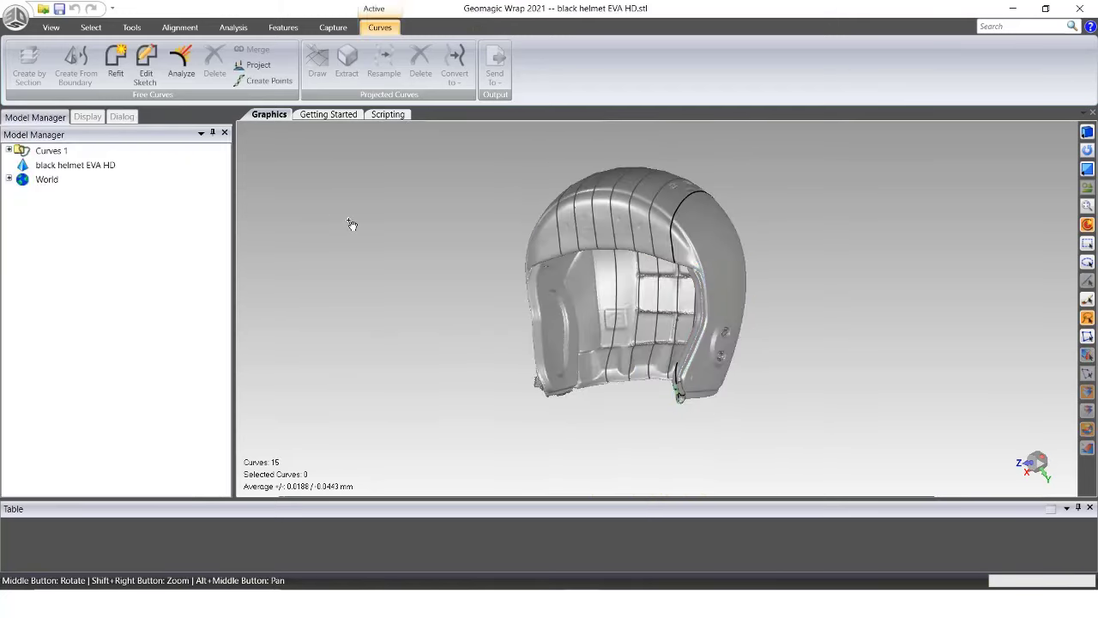
{"action": "middle_click_drag", "start_coordinate": [467, 268], "coordinate": [566, 288]}
{"action": "left_click", "coordinate": [206, 167]}
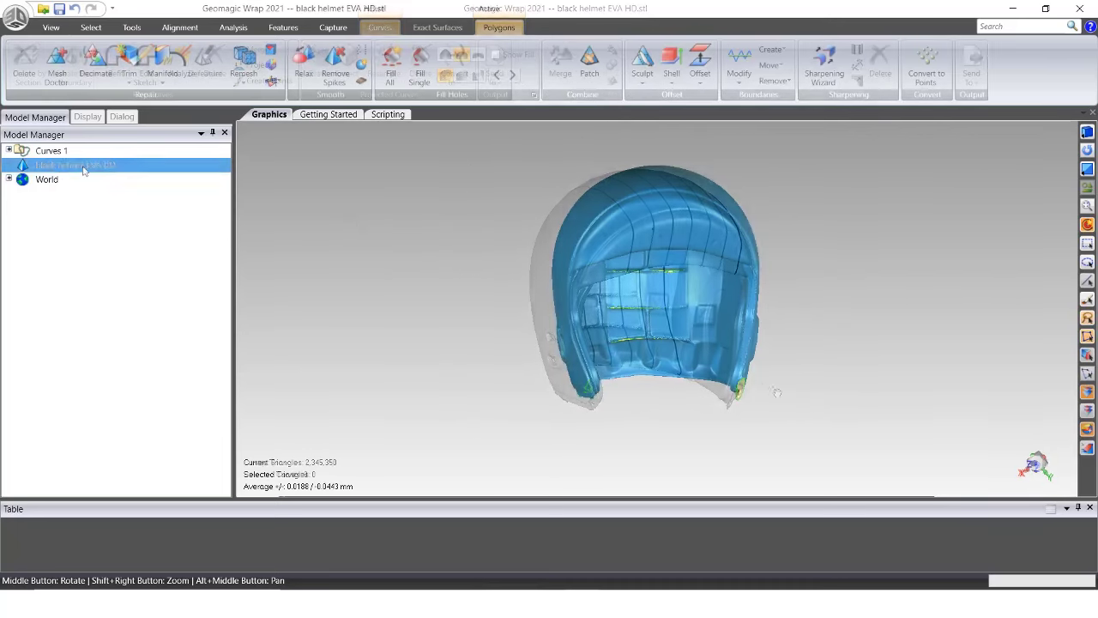
{"action": "middle_click_drag", "start_coordinate": [412, 283], "coordinate": [429, 261]}
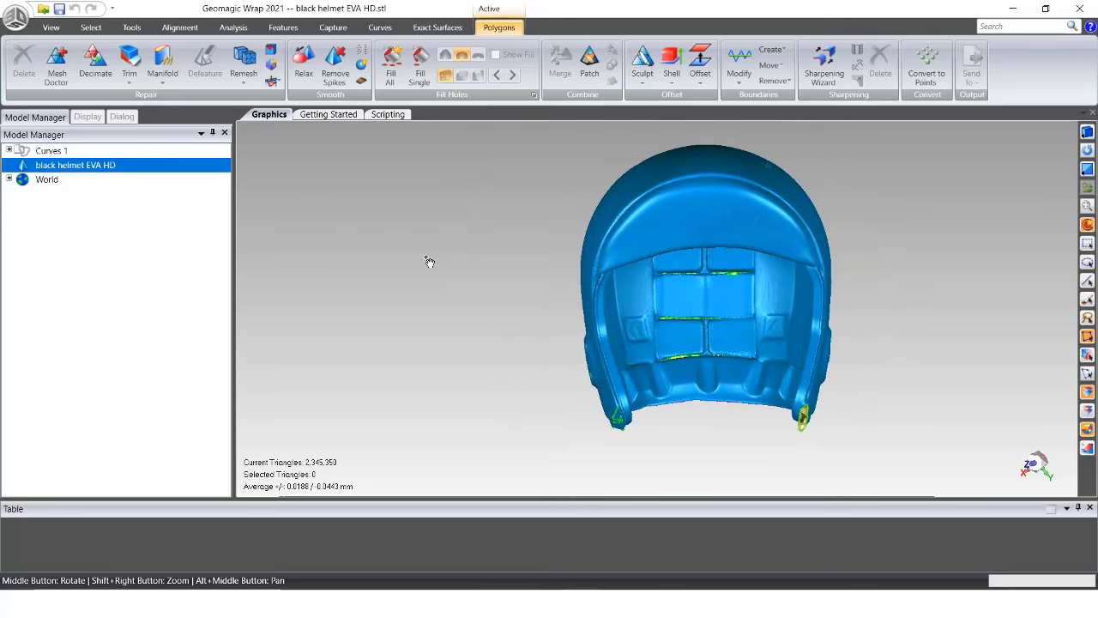
Polygon-select triangles around the helmet's left tip.
{"action": "key", "text": "ctrl+l"}
{"action": "left_click", "coordinate": [649, 446]}
{"action": "left_click", "coordinate": [572, 433]}
{"action": "left_click", "coordinate": [566, 392]}
{"action": "left_click", "coordinate": [642, 396]}
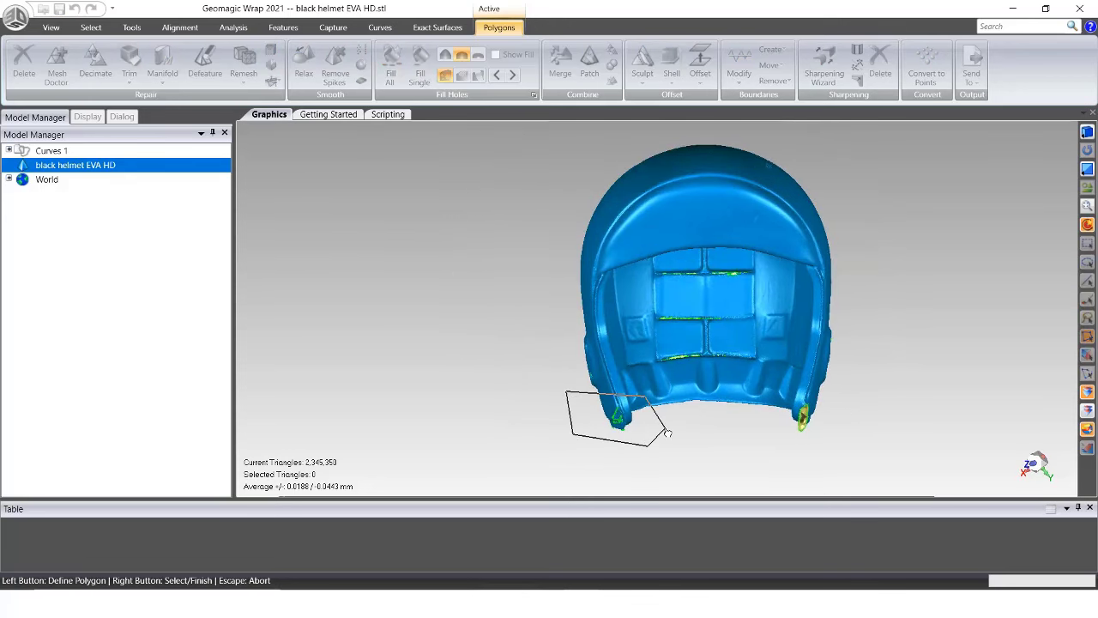
{"action": "right_click", "coordinate": [667, 433]}
{"action": "mouse_move", "coordinate": [666, 437]}
{"action": "middle_mouse_down"}
{"action": "mouse_move", "coordinate": [506, 433]}
{"action": "mouse_move", "coordinate": [641, 428]}
{"action": "mouse_move", "coordinate": [655, 387]}
{"action": "middle_mouse_up"}
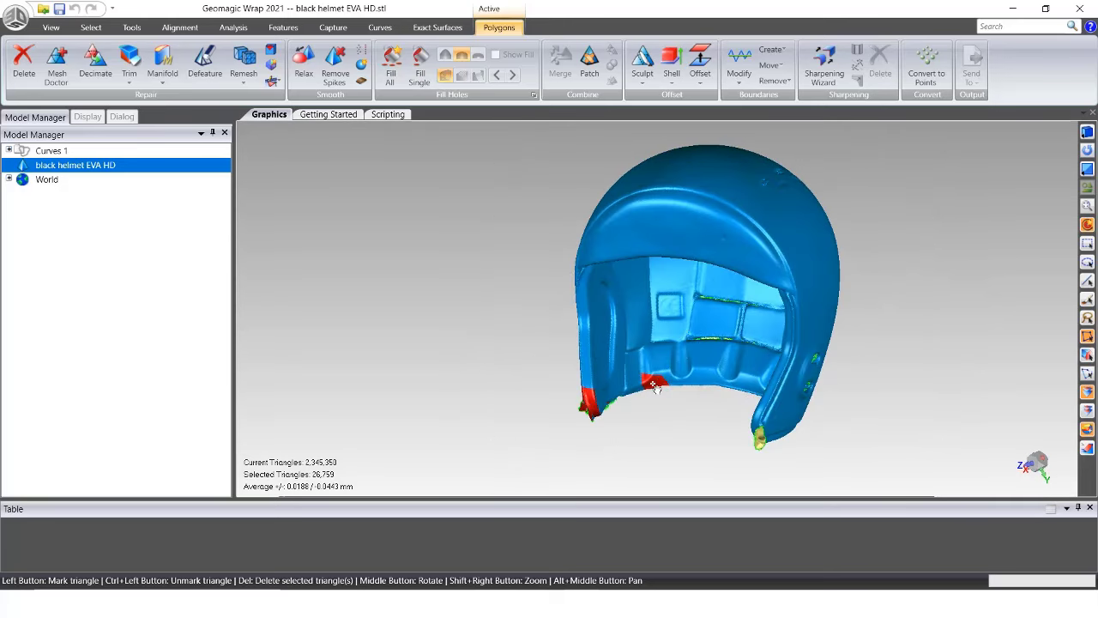
Extend the outline around the tip, then Clear All to deselect every triangle.
{"action": "left_click", "coordinate": [1088, 410]}
{"action": "left_click", "coordinate": [636, 429]}
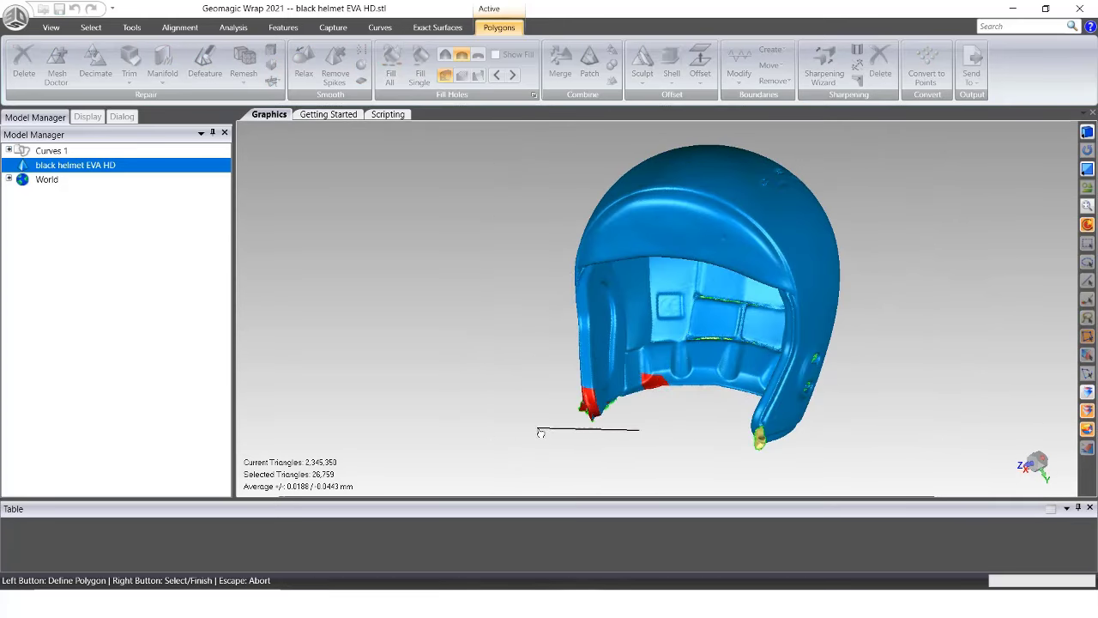
{"action": "left_click", "coordinate": [537, 426]}
{"action": "left_click", "coordinate": [539, 375]}
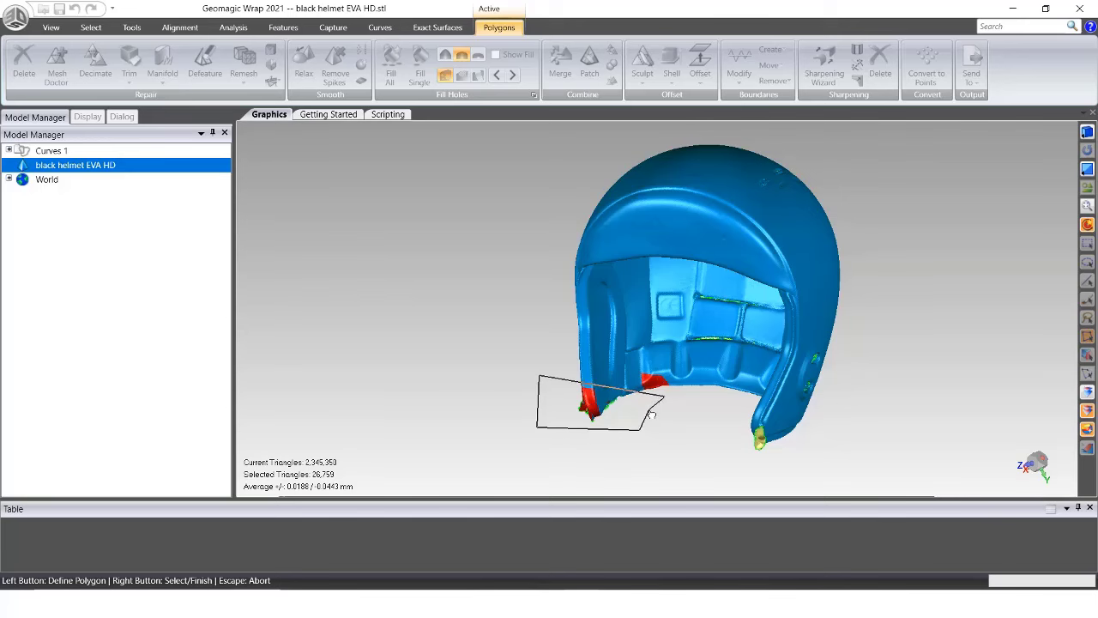
{"action": "right_click", "coordinate": [650, 415]}
{"action": "middle_click_drag", "start_coordinate": [650, 412], "coordinate": [706, 406]}
{"action": "right_click", "coordinate": [546, 397]}
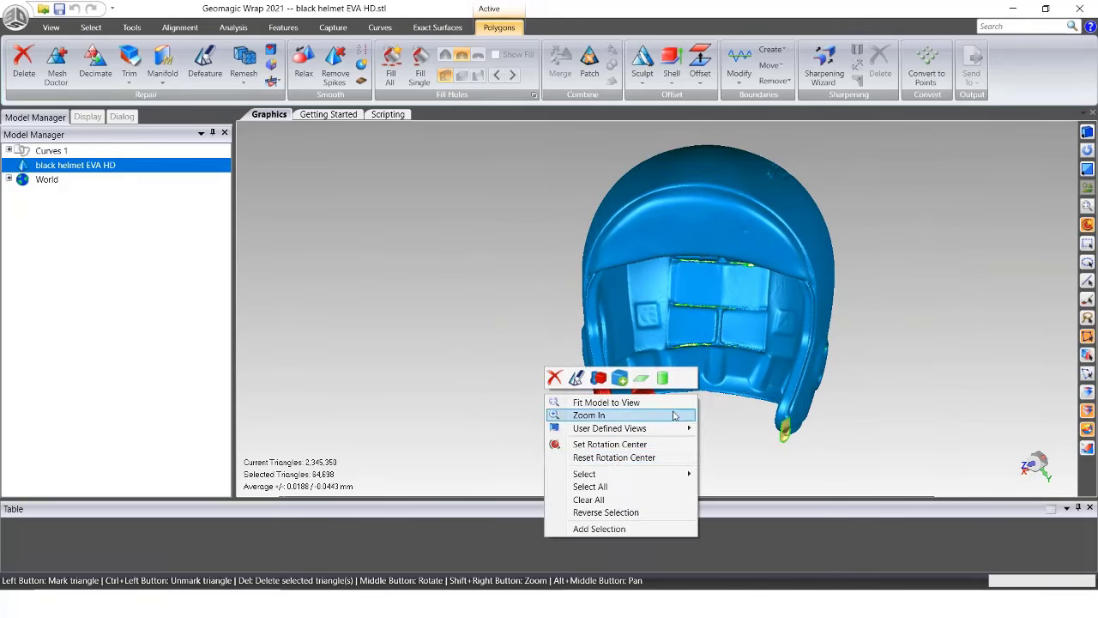
{"action": "left_click", "coordinate": [604, 499]}
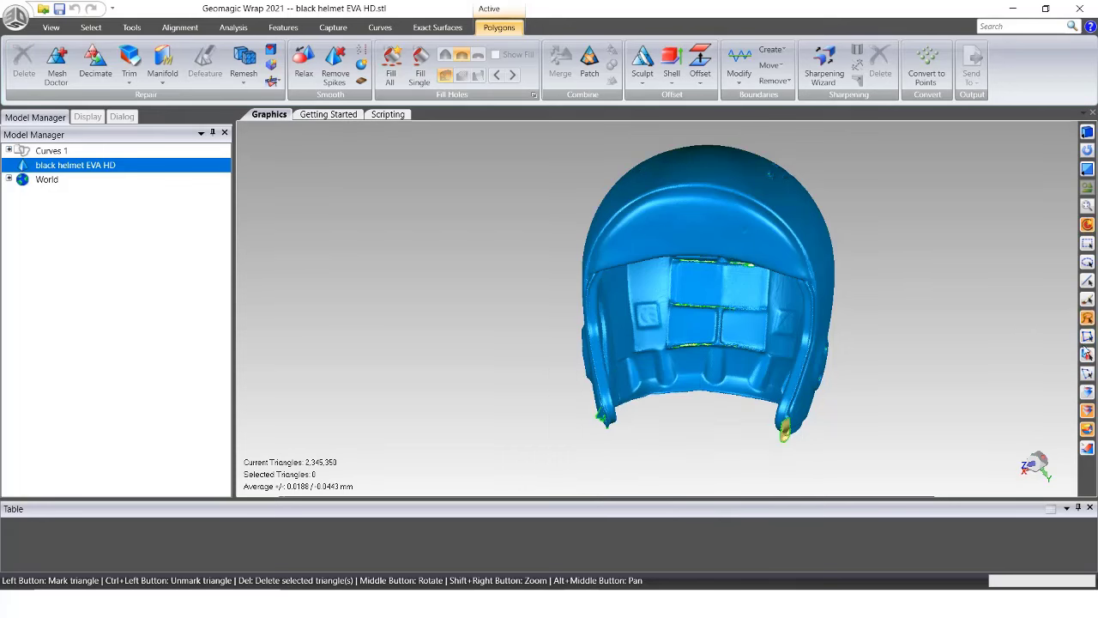
Lasso a dent inside the helmet's top and defeature it.
{"action": "middle_click_drag", "start_coordinate": [884, 298], "coordinate": [856, 291]}
{"action": "scroll", "coordinate": [588, 233], "scroll_direction": "up", "scroll_amount": 5}
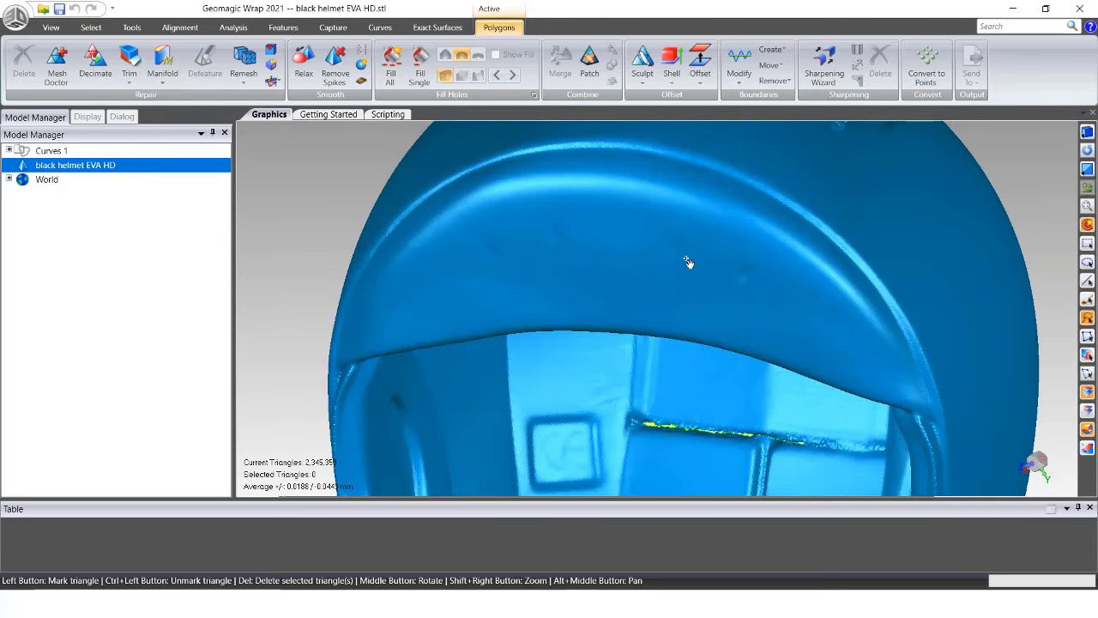
{"action": "mouse_move", "coordinate": [553, 260]}
{"action": "left_mouse_down"}
{"action": "mouse_move", "coordinate": [468, 242]}
{"action": "mouse_move", "coordinate": [588, 233]}
{"action": "left_mouse_up"}
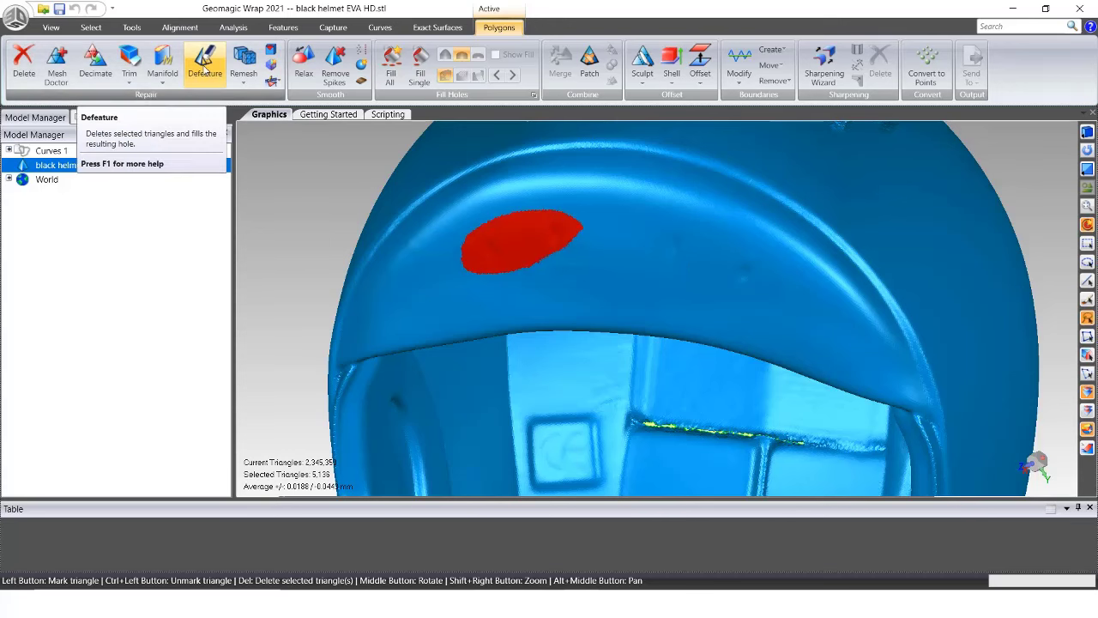
{"action": "left_click", "coordinate": [208, 74]}
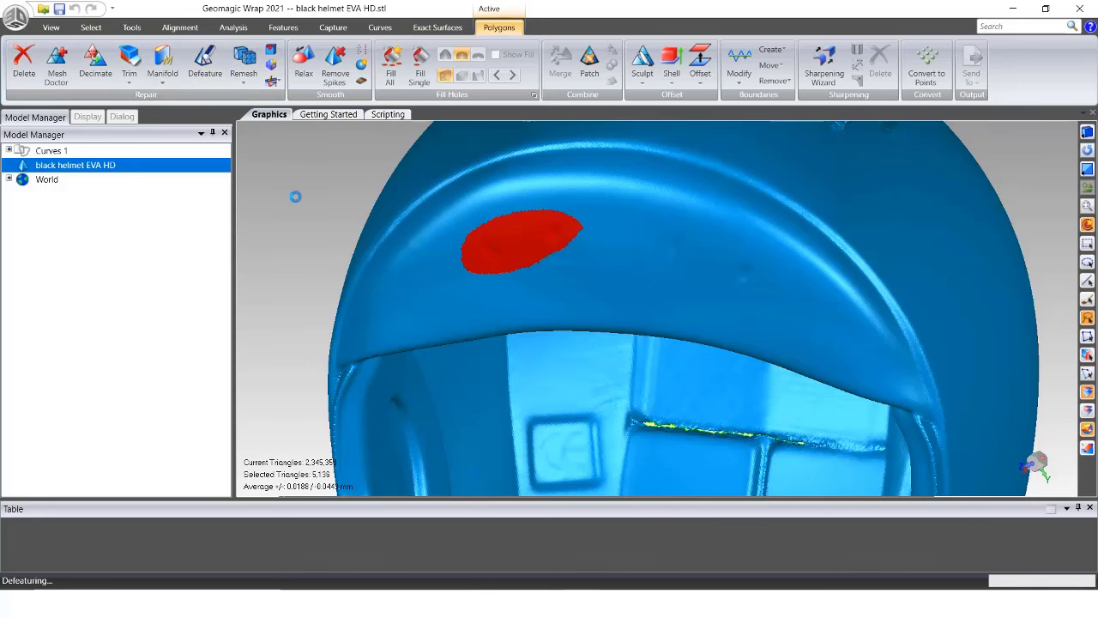
Outline rough patches and the left-side vents, then defeature them.
{"action": "middle_click_drag", "start_coordinate": [605, 285], "coordinate": [648, 224]}
{"action": "mouse_move", "coordinate": [641, 312]}
{"action": "left_mouse_down"}
{"action": "mouse_move", "coordinate": [521, 280]}
{"action": "mouse_move", "coordinate": [564, 250]}
{"action": "mouse_move", "coordinate": [682, 258]}
{"action": "left_mouse_up"}
{"action": "mouse_move", "coordinate": [755, 290]}
{"action": "left_mouse_down"}
{"action": "mouse_move", "coordinate": [699, 270]}
{"action": "mouse_move", "coordinate": [678, 225]}
{"action": "mouse_move", "coordinate": [767, 258]}
{"action": "mouse_move", "coordinate": [753, 288]}
{"action": "left_mouse_up"}
{"action": "mouse_move", "coordinate": [754, 287]}
{"action": "middle_mouse_down"}
{"action": "mouse_move", "coordinate": [626, 232]}
{"action": "mouse_move", "coordinate": [648, 173]}
{"action": "mouse_move", "coordinate": [613, 328]}
{"action": "mouse_move", "coordinate": [657, 284]}
{"action": "middle_mouse_up"}
{"action": "scroll", "coordinate": [647, 173], "scroll_direction": "down", "scroll_amount": 3}
{"action": "scroll", "coordinate": [648, 173], "scroll_direction": "up", "scroll_amount": 3}
{"action": "scroll", "coordinate": [657, 284], "scroll_direction": "up", "scroll_amount": 2}
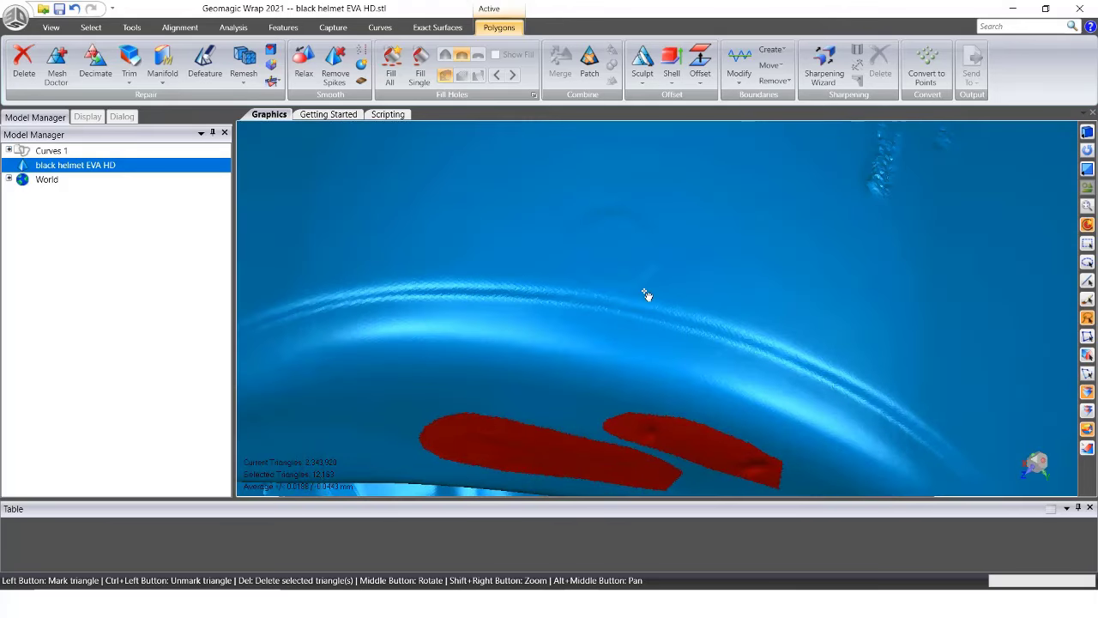
{"action": "mouse_move", "coordinate": [643, 289]}
{"action": "left_mouse_down"}
{"action": "mouse_move", "coordinate": [627, 180]}
{"action": "mouse_move", "coordinate": [546, 222]}
{"action": "mouse_move", "coordinate": [541, 249]}
{"action": "left_mouse_up"}
{"action": "scroll", "coordinate": [541, 248], "scroll_direction": "down", "scroll_amount": 3}
{"action": "mouse_move", "coordinate": [541, 248]}
{"action": "middle_mouse_down"}
{"action": "mouse_move", "coordinate": [498, 159]}
{"action": "mouse_move", "coordinate": [593, 396]}
{"action": "mouse_move", "coordinate": [581, 400]}
{"action": "mouse_move", "coordinate": [593, 374]}
{"action": "mouse_move", "coordinate": [606, 400]}
{"action": "mouse_move", "coordinate": [571, 403]}
{"action": "middle_mouse_up"}
{"action": "mouse_move", "coordinate": [510, 337]}
{"action": "left_mouse_down"}
{"action": "mouse_move", "coordinate": [527, 268]}
{"action": "mouse_move", "coordinate": [515, 250]}
{"action": "mouse_move", "coordinate": [535, 164]}
{"action": "mouse_move", "coordinate": [568, 160]}
{"action": "mouse_move", "coordinate": [571, 211]}
{"action": "mouse_move", "coordinate": [558, 230]}
{"action": "mouse_move", "coordinate": [579, 268]}
{"action": "mouse_move", "coordinate": [564, 318]}
{"action": "left_mouse_up"}
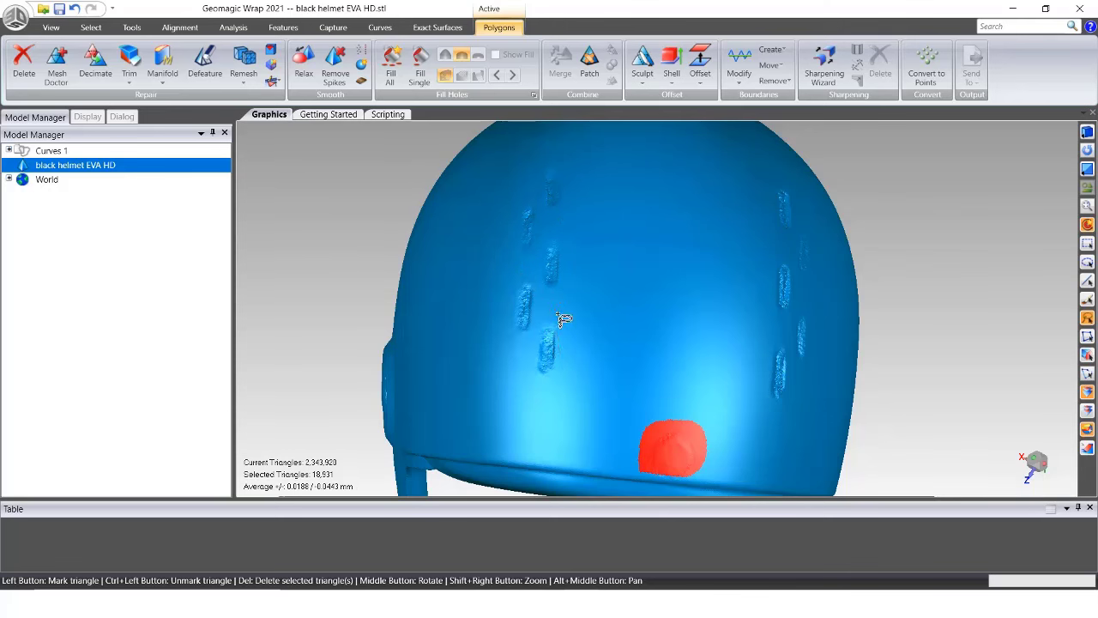
{"action": "left_click", "coordinate": [207, 65]}
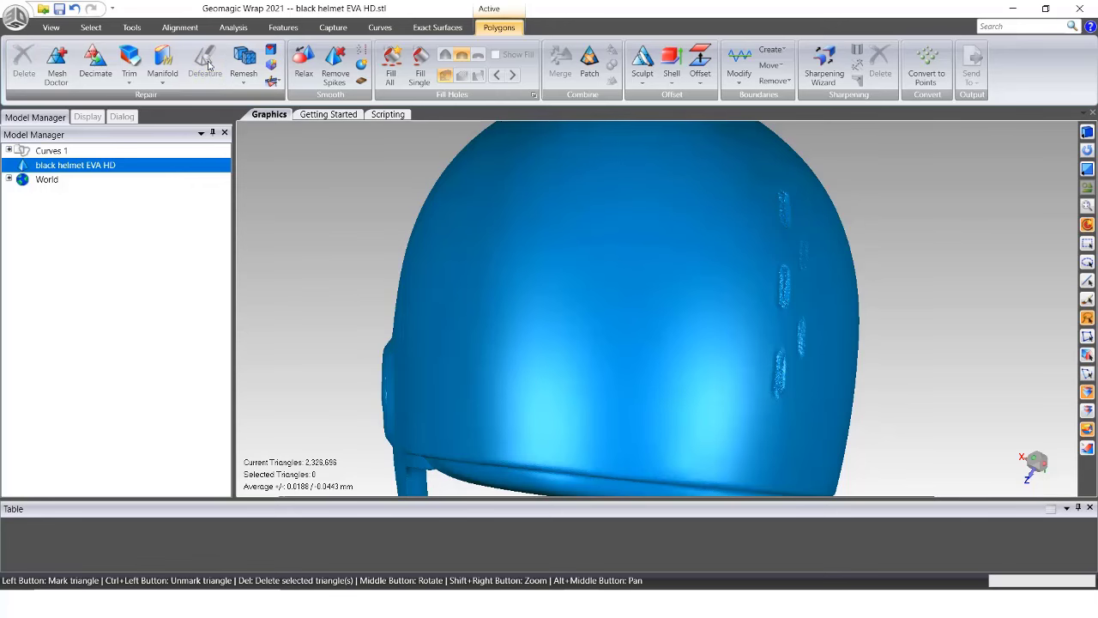
Mark the upper vent slot at the back and defeature it.
{"action": "middle_click_drag", "start_coordinate": [652, 412], "coordinate": [685, 321]}
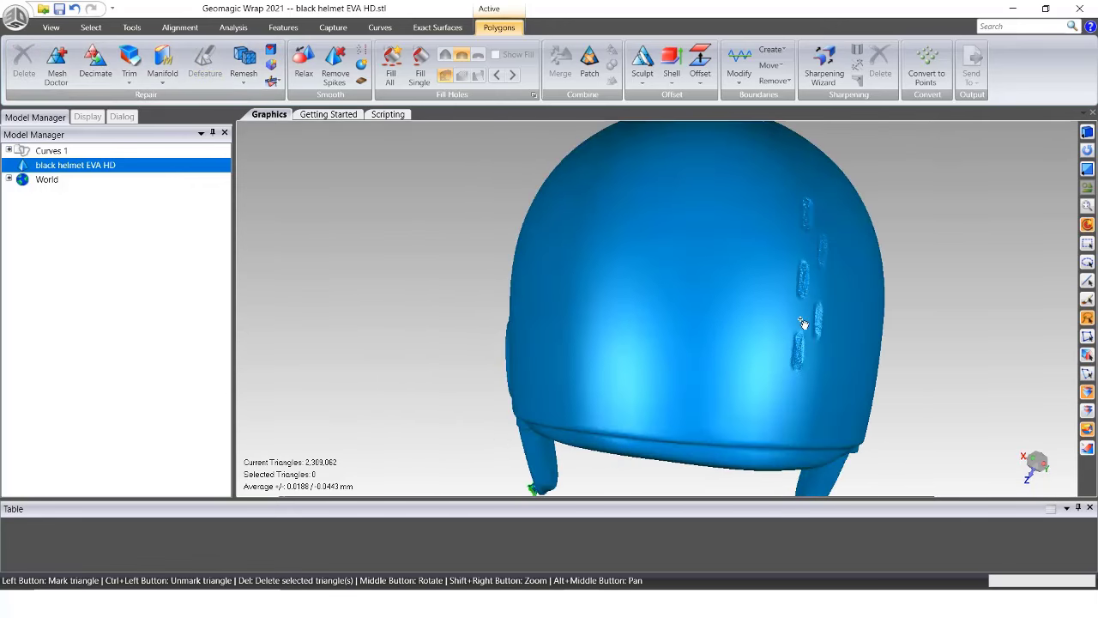
{"action": "middle_click_drag", "start_coordinate": [802, 335], "coordinate": [812, 359]}
{"action": "scroll", "coordinate": [811, 358], "scroll_direction": "up", "scroll_amount": 3}
{"action": "mouse_move", "coordinate": [768, 384]}
{"action": "left_mouse_down"}
{"action": "mouse_move", "coordinate": [789, 190]}
{"action": "mouse_move", "coordinate": [776, 381]}
{"action": "left_mouse_up"}
{"action": "left_click", "coordinate": [203, 63]}
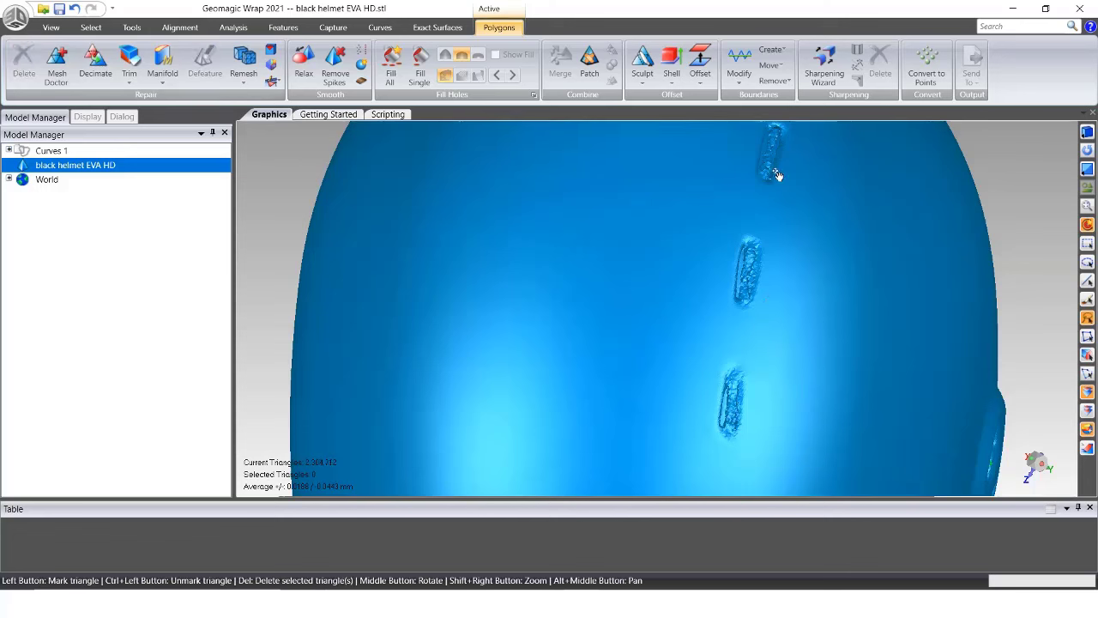
Try defeaturing the lower vent slot and dismiss the could-not-be-defeatured warning.
{"action": "mouse_move", "coordinate": [750, 443]}
{"action": "left_mouse_down"}
{"action": "mouse_move", "coordinate": [726, 442]}
{"action": "mouse_move", "coordinate": [746, 441]}
{"action": "left_mouse_up"}
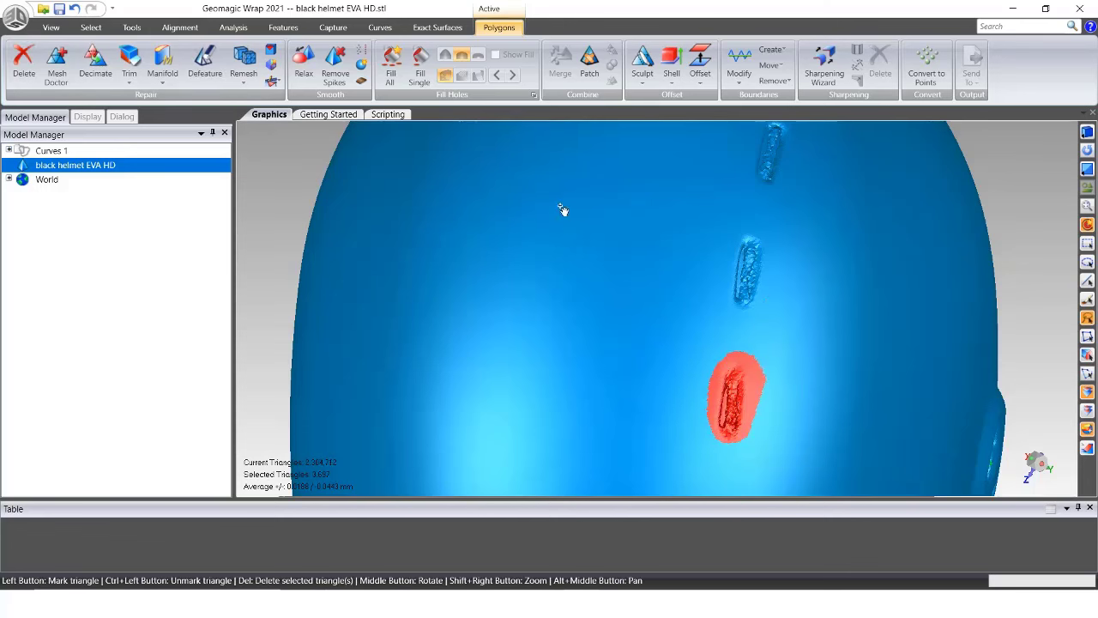
{"action": "left_click", "coordinate": [202, 65]}
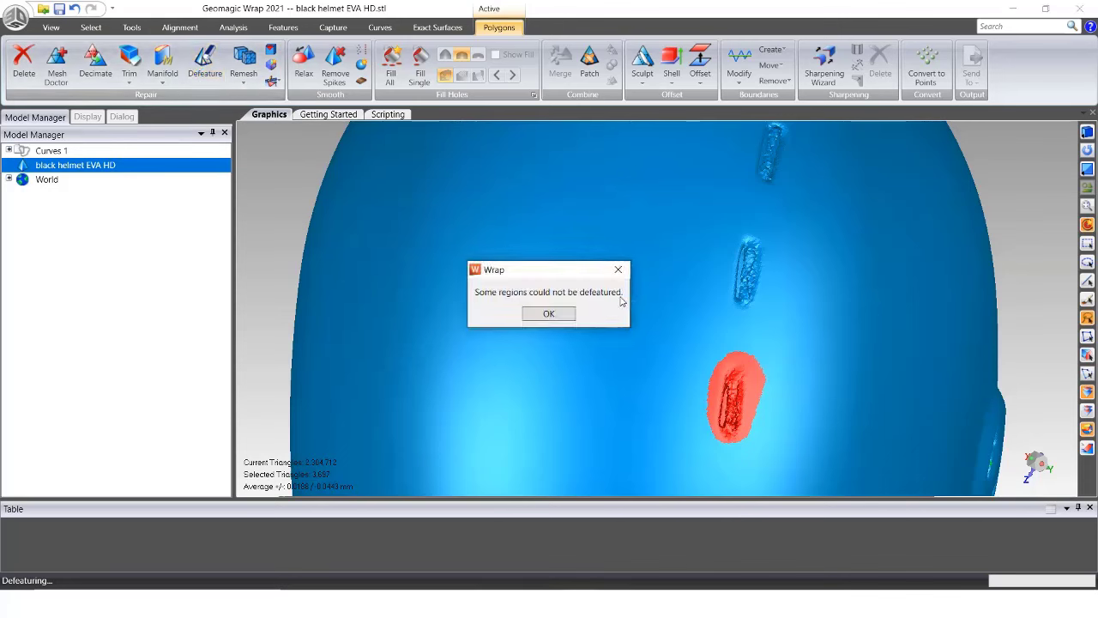
{"action": "left_click", "coordinate": [549, 313]}
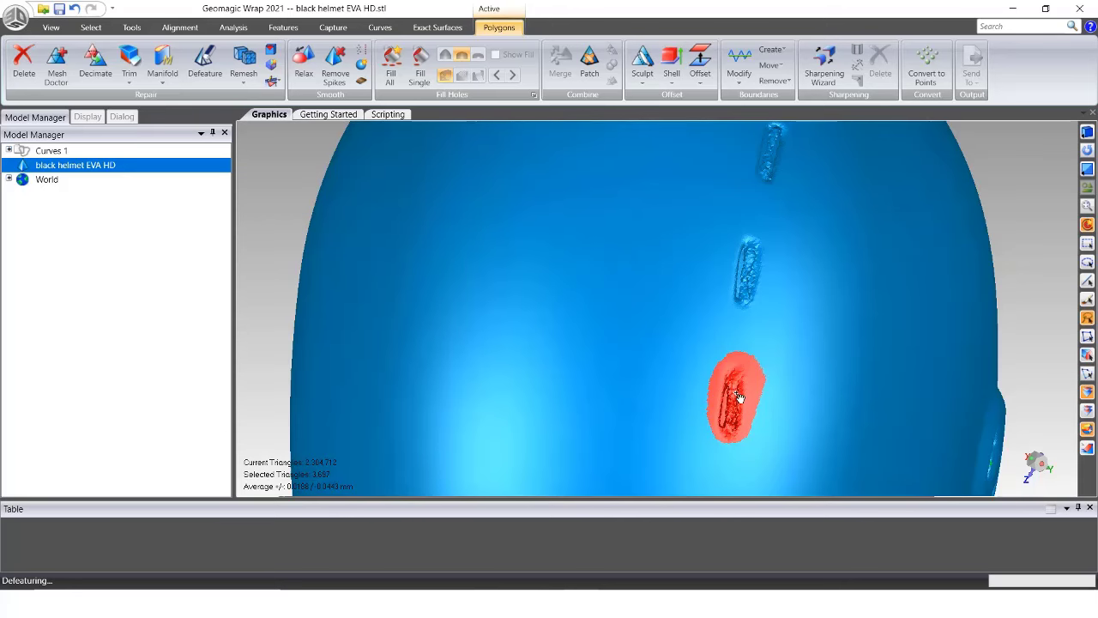
Outline the lower slot and delete its triangles.
{"action": "middle_click_drag", "start_coordinate": [717, 406], "coordinate": [646, 358]}
{"action": "scroll", "coordinate": [778, 475], "scroll_direction": "up", "scroll_amount": 3}
{"action": "mouse_move", "coordinate": [778, 475]}
{"action": "left_mouse_down"}
{"action": "mouse_move", "coordinate": [729, 375]}
{"action": "mouse_move", "coordinate": [801, 372]}
{"action": "left_mouse_up"}
{"action": "key", "text": "Delete"}
Outline the upper slot and delete its triangles.
{"action": "mouse_move", "coordinate": [803, 382]}
{"action": "middle_mouse_down"}
{"action": "mouse_move", "coordinate": [858, 355]}
{"action": "mouse_move", "coordinate": [985, 326]}
{"action": "mouse_move", "coordinate": [1005, 306]}
{"action": "mouse_move", "coordinate": [973, 183]}
{"action": "mouse_move", "coordinate": [914, 215]}
{"action": "middle_mouse_up"}
{"action": "scroll", "coordinate": [914, 215], "scroll_direction": "down", "scroll_amount": 3}
{"action": "scroll", "coordinate": [789, 237], "scroll_direction": "up", "scroll_amount": 5}
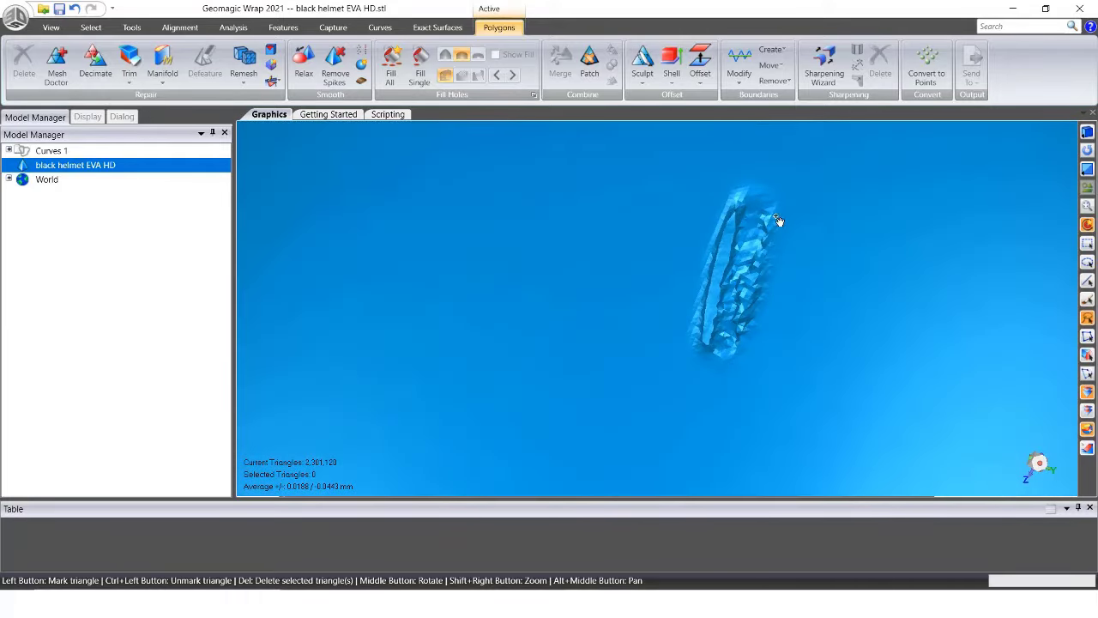
{"action": "mouse_move", "coordinate": [692, 364]}
{"action": "left_mouse_down"}
{"action": "mouse_move", "coordinate": [691, 224]}
{"action": "mouse_move", "coordinate": [769, 177]}
{"action": "left_mouse_up"}
{"action": "mouse_move", "coordinate": [770, 177]}
{"action": "middle_mouse_down"}
{"action": "mouse_move", "coordinate": [819, 215]}
{"action": "mouse_move", "coordinate": [708, 247]}
{"action": "mouse_move", "coordinate": [697, 356]}
{"action": "middle_mouse_up"}
{"action": "mouse_move", "coordinate": [659, 325]}
{"action": "left_mouse_down"}
{"action": "mouse_move", "coordinate": [705, 208]}
{"action": "mouse_move", "coordinate": [759, 244]}
{"action": "left_mouse_up"}
{"action": "key", "text": "Delete"}
Mark a slot's triangles and extend the selection to its bounded components.
{"action": "middle_click_drag", "start_coordinate": [760, 243], "coordinate": [735, 403]}
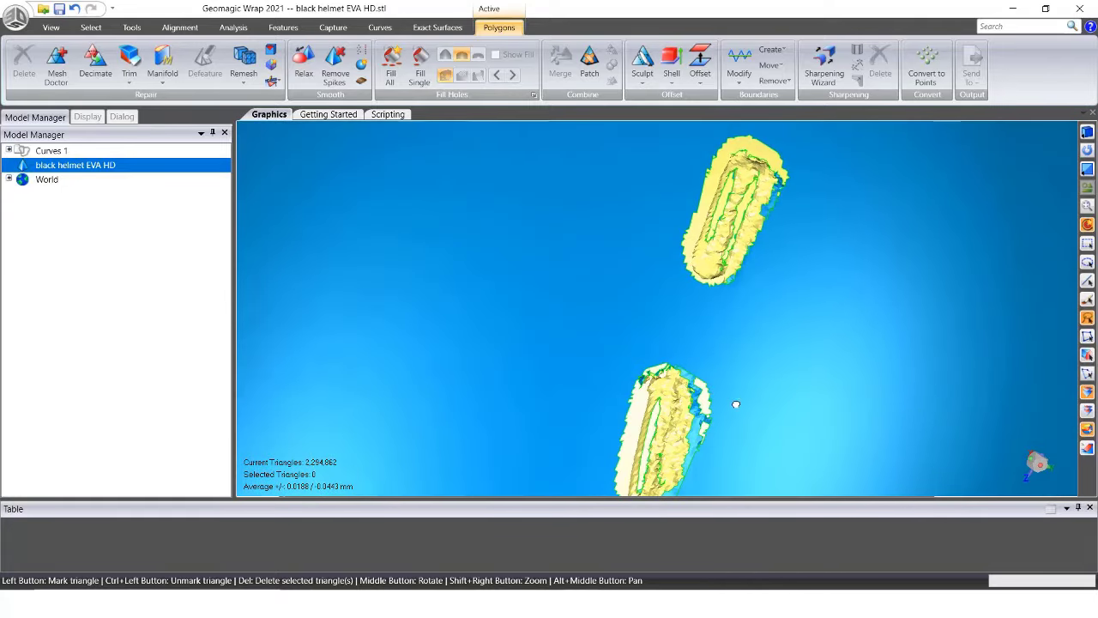
{"action": "left_click", "coordinate": [758, 208]}
{"action": "right_click", "coordinate": [759, 209]}
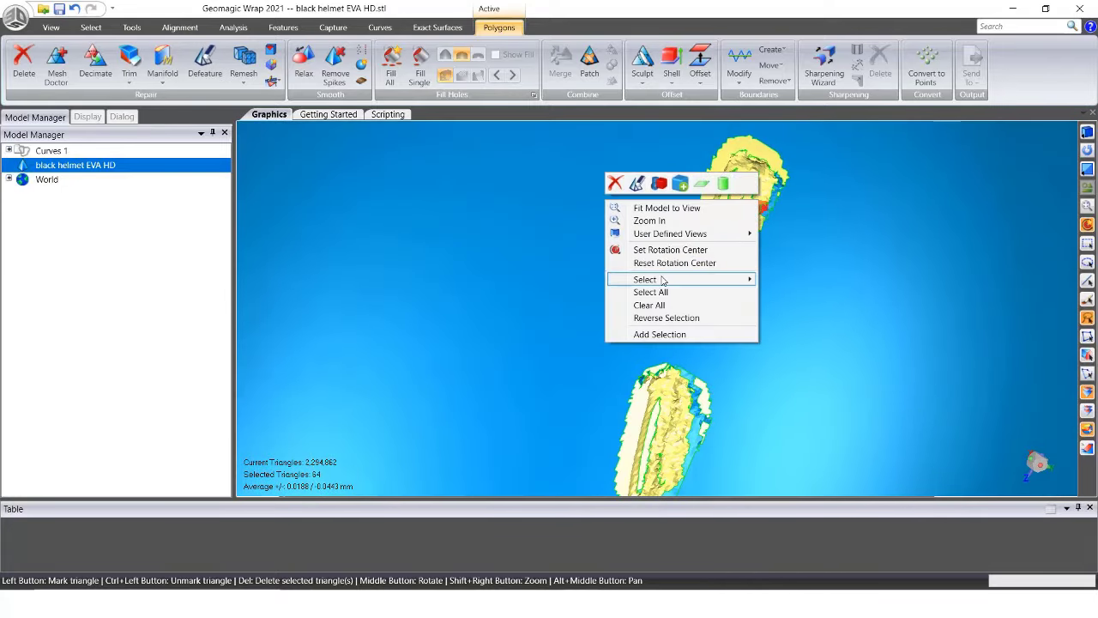
{"action": "mouse_move", "coordinate": [662, 279]}
{"action": "left_click", "coordinate": [550, 279]}
Select the next slot's bounded region and delete it, leaving three open holes.
{"action": "middle_click_drag", "start_coordinate": [627, 290], "coordinate": [617, 364]}
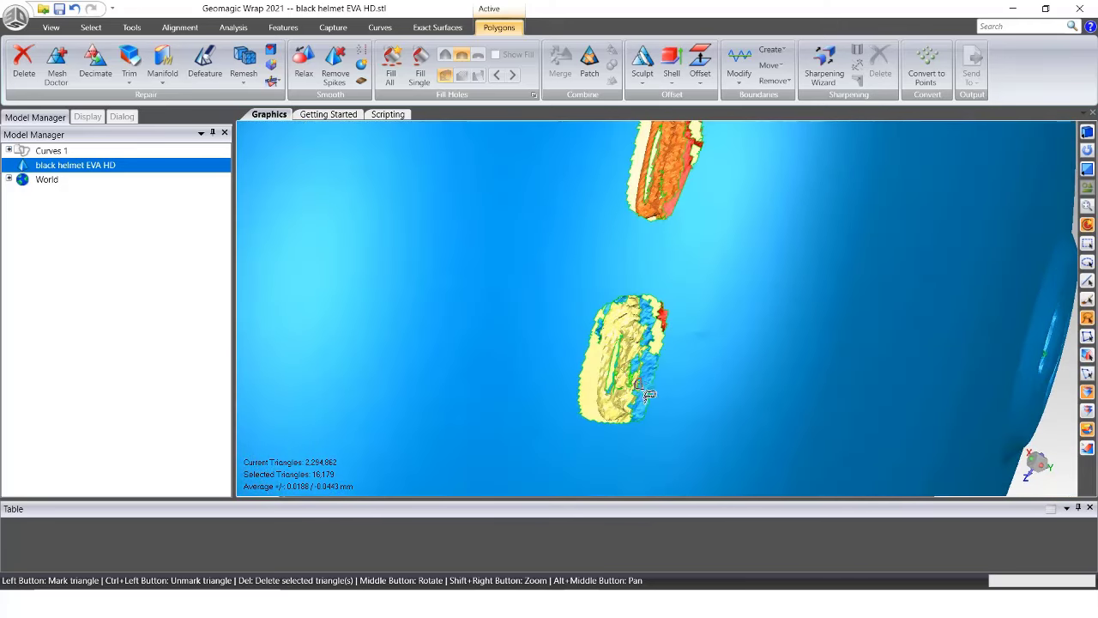
{"action": "right_click", "coordinate": [643, 390]}
{"action": "mouse_move", "coordinate": [566, 456]}
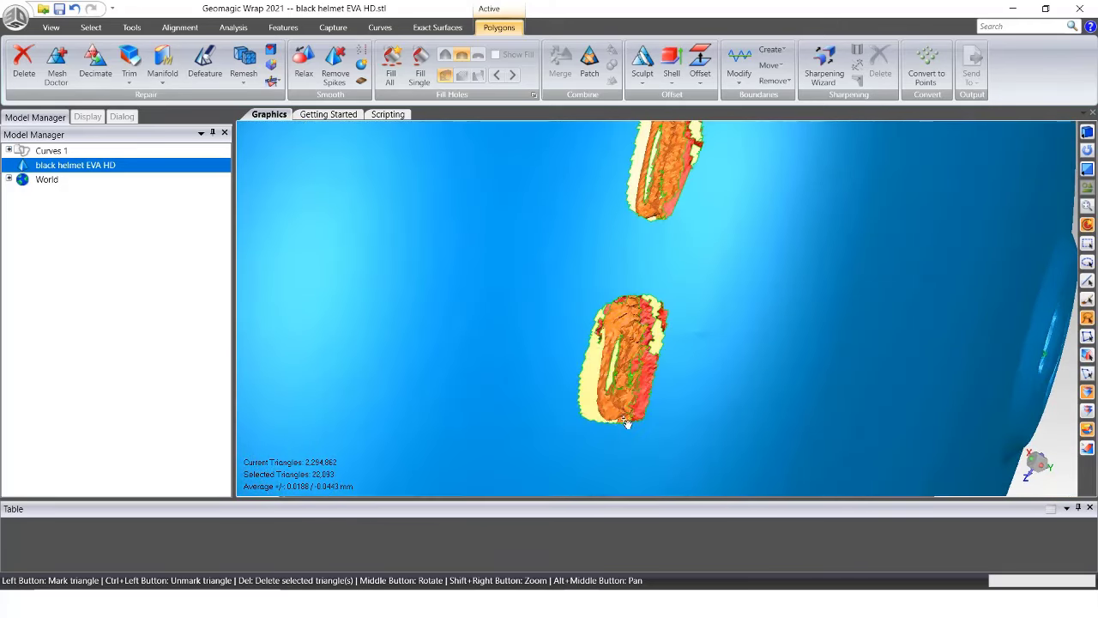
{"action": "scroll", "coordinate": [627, 422], "scroll_direction": "down", "scroll_amount": 5}
{"action": "key", "text": "Delete"}
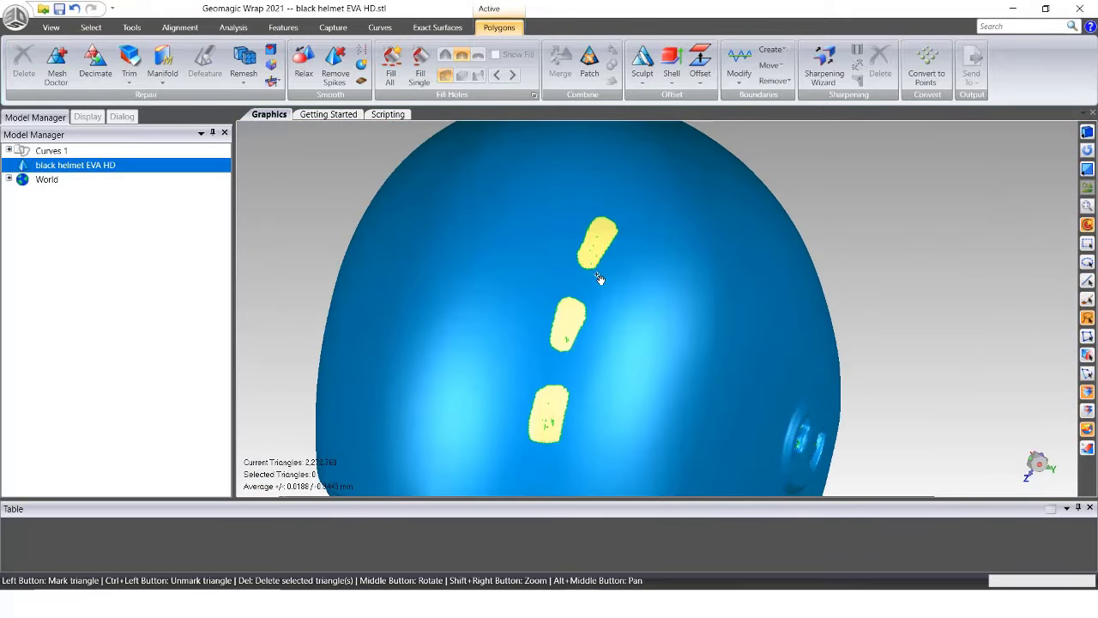
{"action": "middle_click_drag", "start_coordinate": [550, 387], "coordinate": [458, 368]}
{"action": "scroll", "coordinate": [488, 292], "scroll_direction": "down", "scroll_amount": 3}
{"action": "scroll", "coordinate": [480, 309], "scroll_direction": "up", "scroll_amount": 2}
{"action": "scroll", "coordinate": [519, 172], "scroll_direction": "down", "scroll_amount": 3}
{"action": "scroll", "coordinate": [515, 189], "scroll_direction": "up", "scroll_amount": 3}
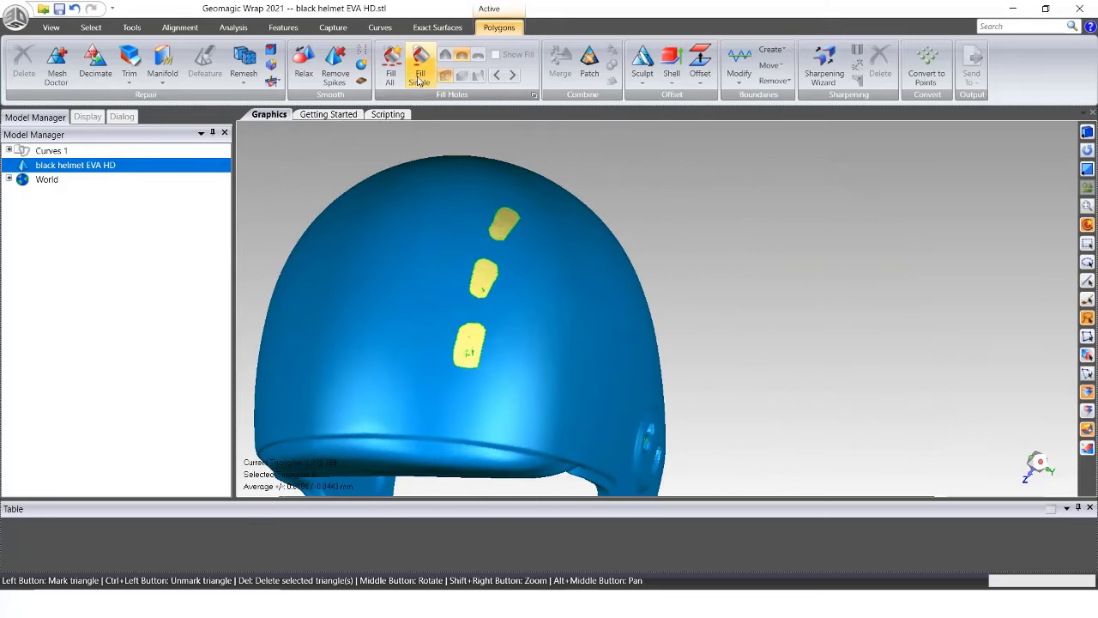
Fill the vent hole with Fill Single: bridge its middle, then fill both halves.
{"action": "left_click", "coordinate": [421, 68]}
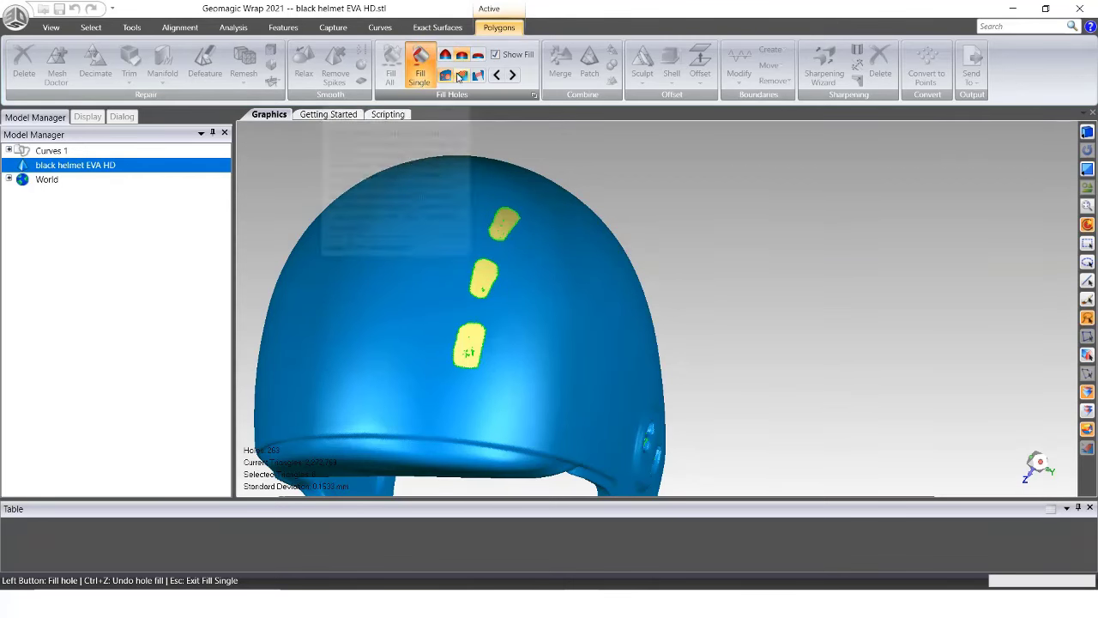
{"action": "scroll", "coordinate": [514, 358], "scroll_direction": "up", "scroll_amount": 10}
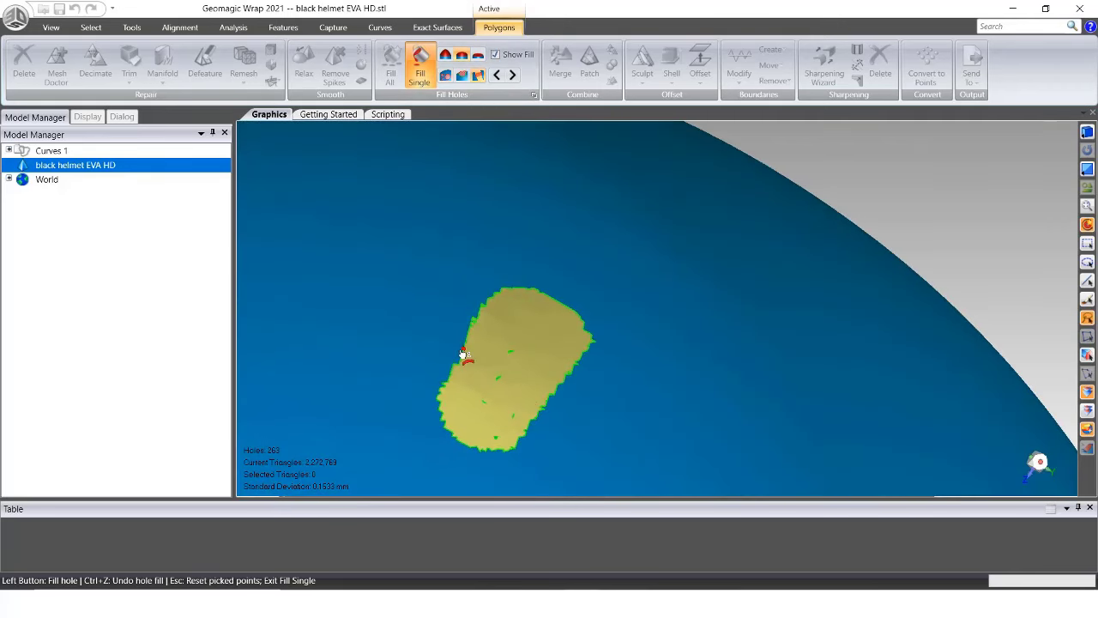
{"action": "left_click", "coordinate": [571, 378]}
{"action": "middle_click_drag", "start_coordinate": [554, 346], "coordinate": [472, 241]}
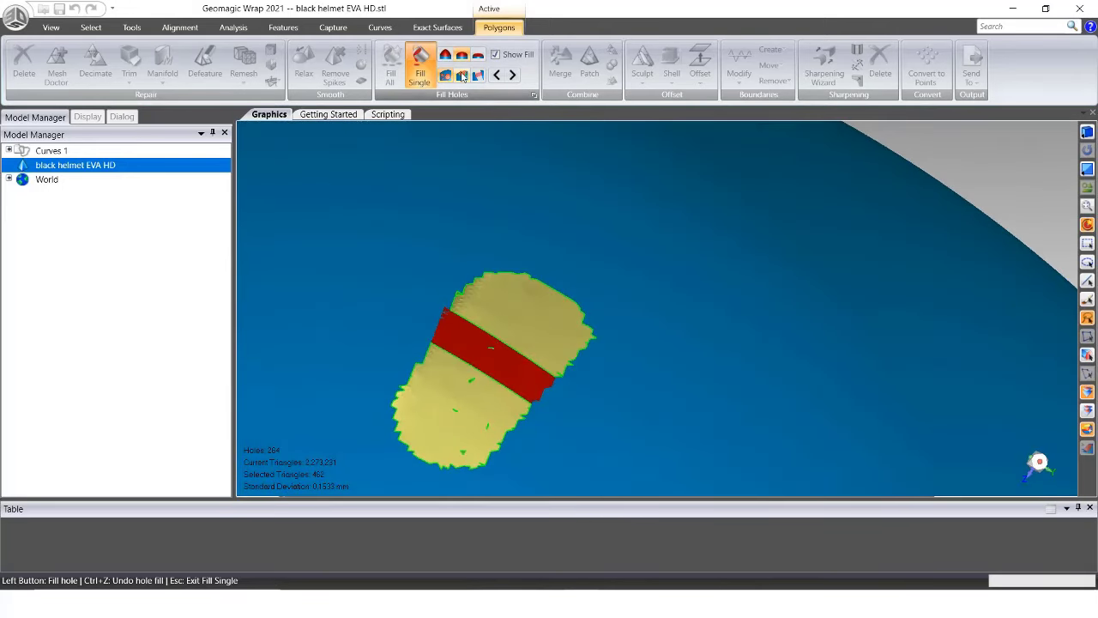
{"action": "left_click", "coordinate": [531, 282]}
{"action": "left_click", "coordinate": [421, 372]}
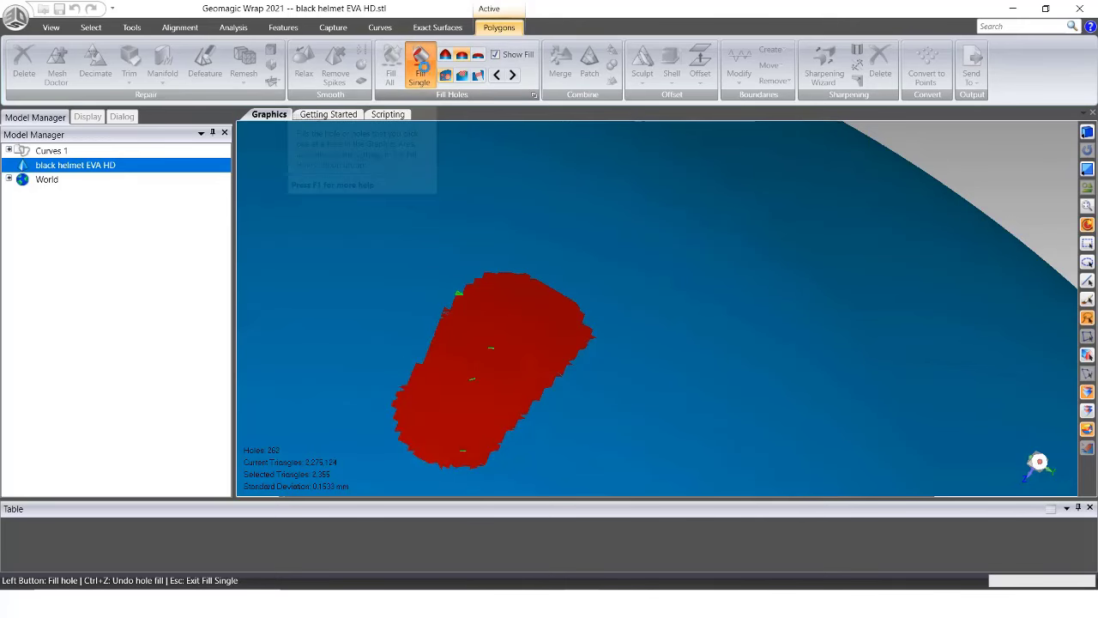
{"action": "left_click", "coordinate": [420, 65]}
Lasso the ragged spikes at the helmet tip and delete them.
{"action": "scroll", "coordinate": [436, 343], "scroll_direction": "down", "scroll_amount": 4}
{"action": "scroll", "coordinate": [437, 374], "scroll_direction": "down", "scroll_amount": 2}
{"action": "scroll", "coordinate": [437, 374], "scroll_direction": "up", "scroll_amount": 5}
{"action": "scroll", "coordinate": [534, 440], "scroll_direction": "down", "scroll_amount": 8}
{"action": "middle_click_drag", "start_coordinate": [534, 439], "coordinate": [576, 256]}
{"action": "scroll", "coordinate": [589, 174], "scroll_direction": "up", "scroll_amount": 5}
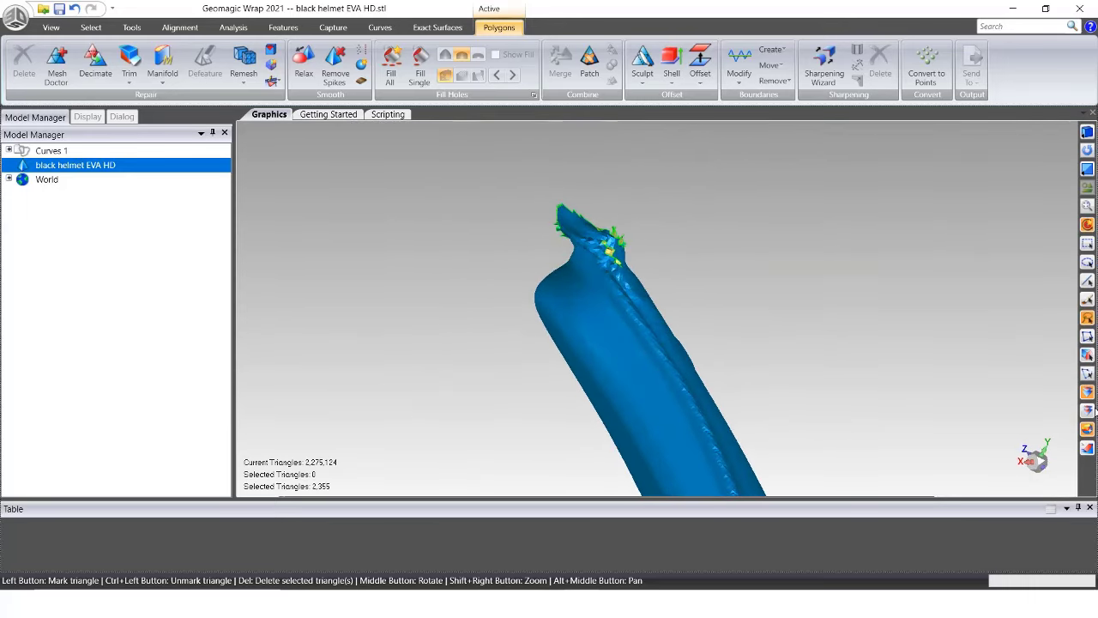
{"action": "mouse_move", "coordinate": [572, 260]}
{"action": "left_mouse_down"}
{"action": "mouse_move", "coordinate": [632, 196]}
{"action": "mouse_move", "coordinate": [657, 262]}
{"action": "mouse_move", "coordinate": [591, 273]}
{"action": "left_mouse_up"}
{"action": "mouse_move", "coordinate": [592, 273]}
{"action": "middle_mouse_down"}
{"action": "mouse_move", "coordinate": [446, 326]}
{"action": "mouse_move", "coordinate": [338, 348]}
{"action": "mouse_move", "coordinate": [405, 341]}
{"action": "middle_mouse_up"}
{"action": "mouse_move", "coordinate": [392, 343]}
{"action": "left_mouse_down"}
{"action": "mouse_move", "coordinate": [338, 280]}
{"action": "mouse_move", "coordinate": [408, 239]}
{"action": "mouse_move", "coordinate": [418, 266]}
{"action": "left_mouse_up"}
{"action": "key", "text": "Delete"}
{"action": "middle_click_drag", "start_coordinate": [416, 269], "coordinate": [652, 257]}
Bridge a section of the long inner-rim gap with Fill Single.
{"action": "left_click", "coordinate": [419, 67]}
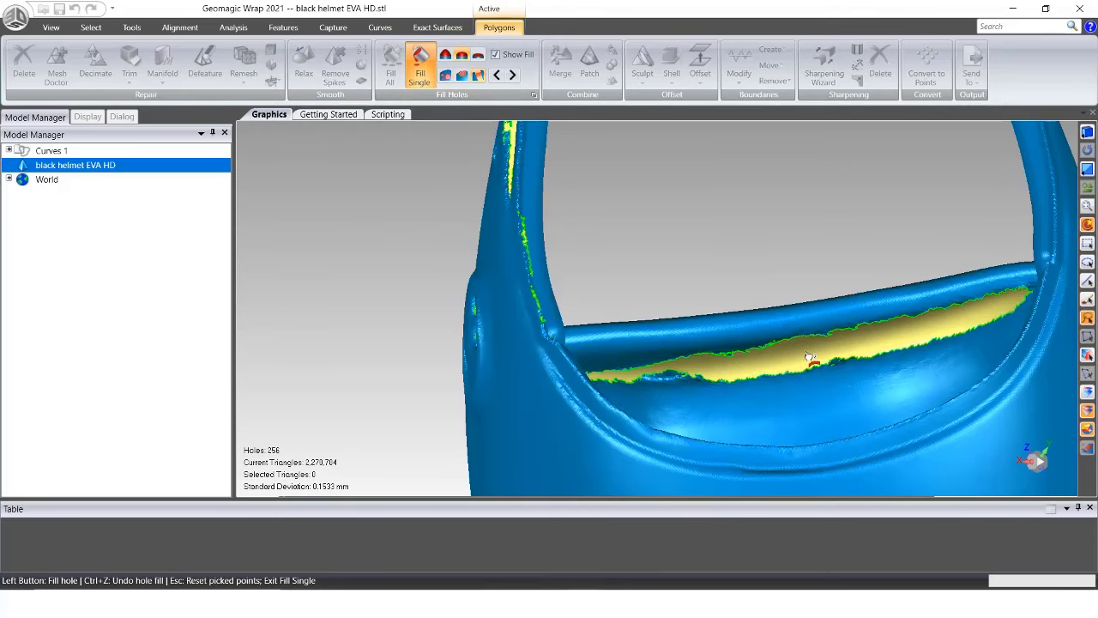
{"action": "scroll", "coordinate": [808, 355], "scroll_direction": "up", "scroll_amount": 3}
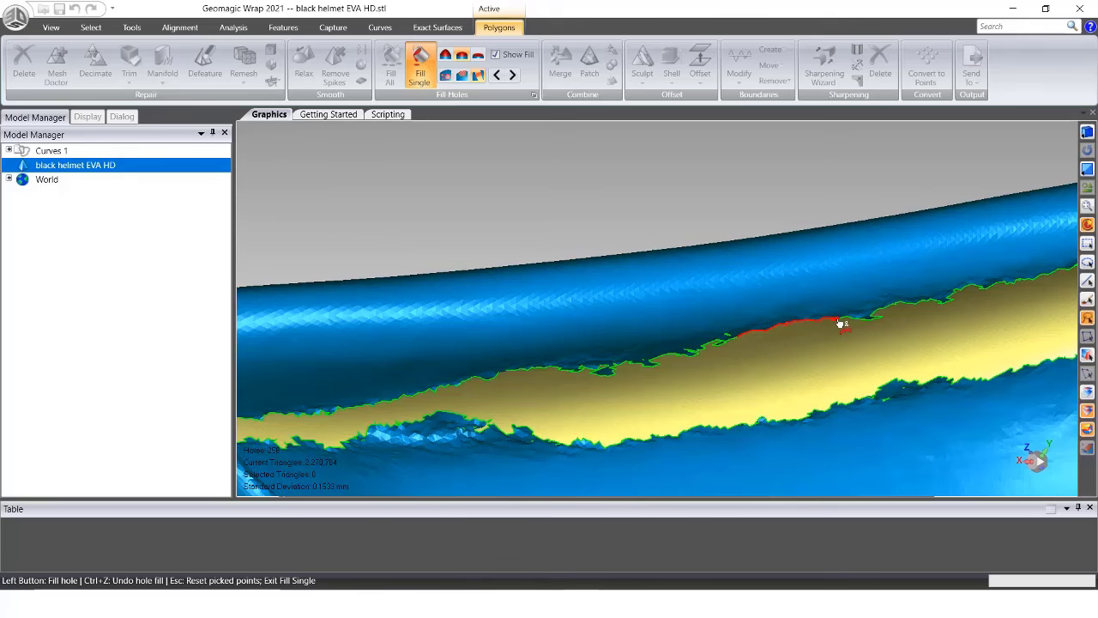
{"action": "left_click", "coordinate": [764, 424]}
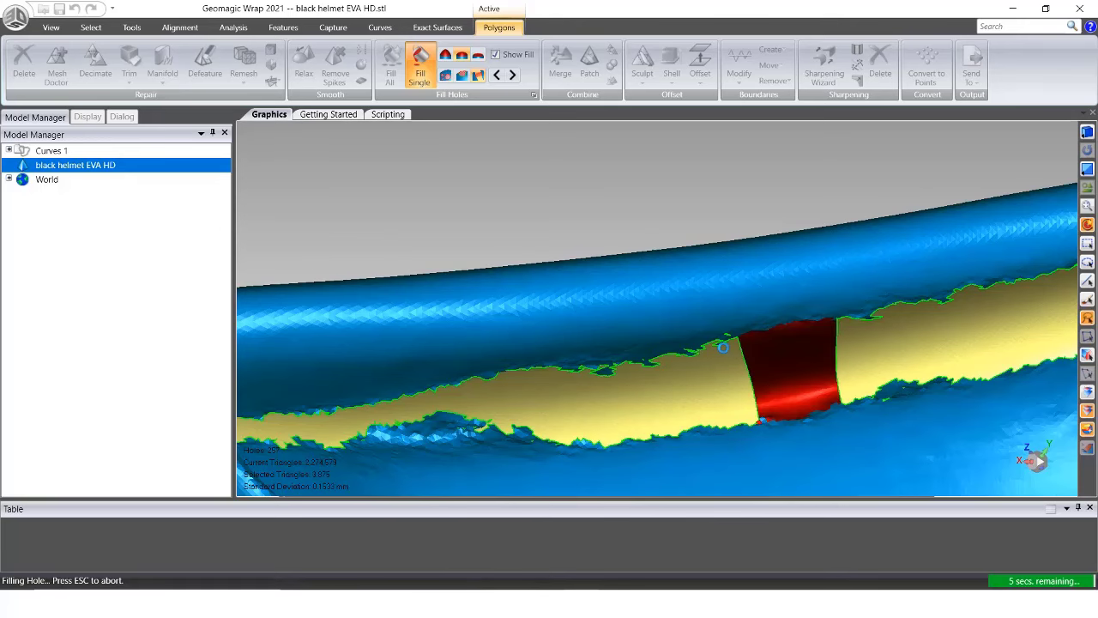
{"action": "middle_click_drag", "start_coordinate": [751, 343], "coordinate": [721, 306]}
Commit the rim bridge, then Fill All 257 holes with the largest hole included.
{"action": "left_click", "coordinate": [420, 62]}
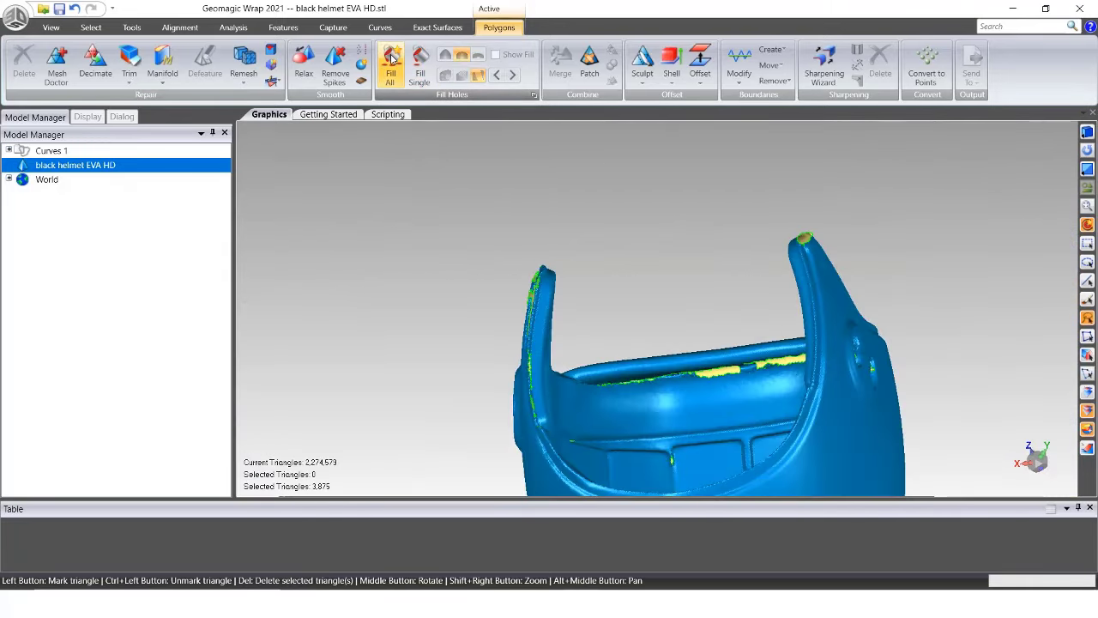
{"action": "left_click", "coordinate": [391, 59]}
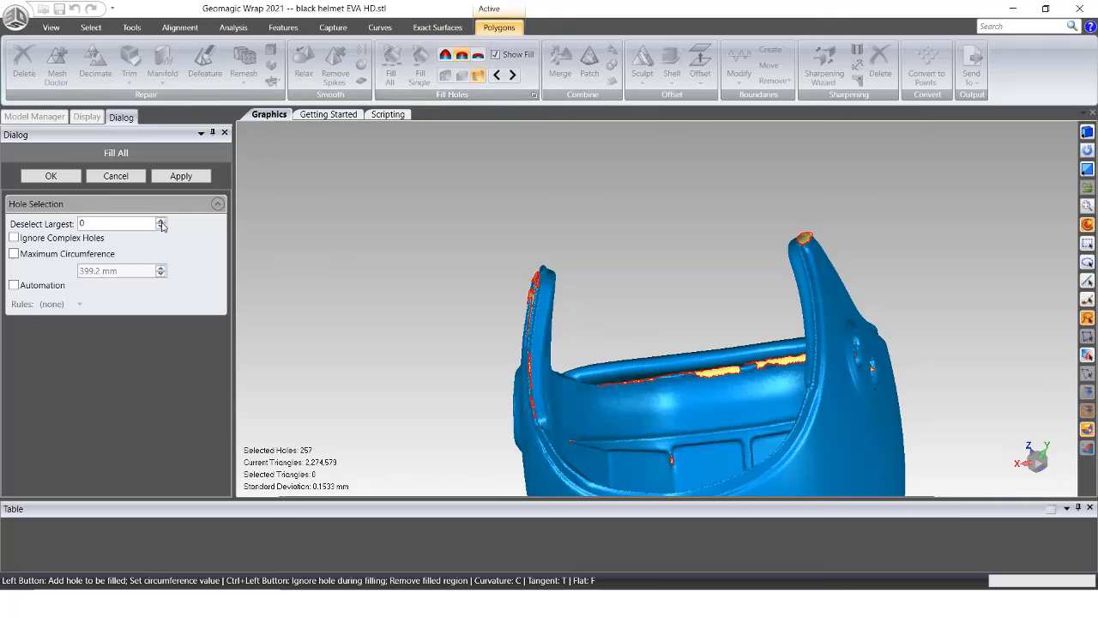
{"action": "left_click", "coordinate": [700, 374]}
{"action": "left_click", "coordinate": [160, 227]}
{"action": "left_click", "coordinate": [181, 176]}
{"action": "middle_click_drag", "start_coordinate": [600, 265], "coordinate": [720, 421]}
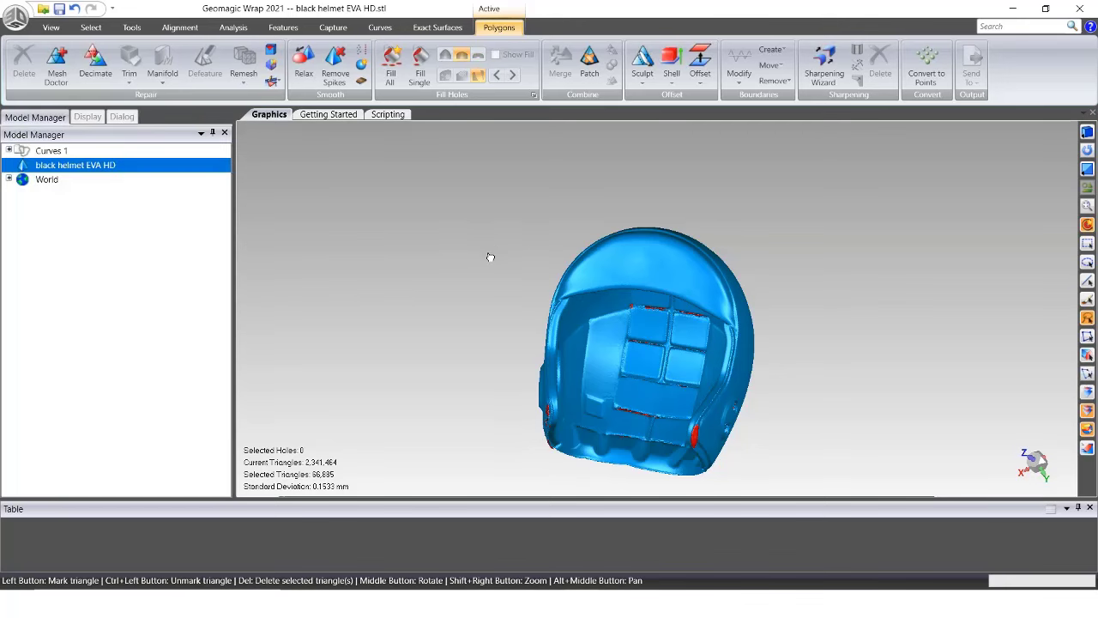
{"action": "middle_click_drag", "start_coordinate": [489, 257], "coordinate": [524, 415]}
Zoom in and lasso-select the rough, jagged triangles inside the first ear vent.
{"action": "scroll", "coordinate": [463, 312], "scroll_direction": "up", "scroll_amount": 8}
{"action": "scroll", "coordinate": [435, 409], "scroll_direction": "up", "scroll_amount": 5}
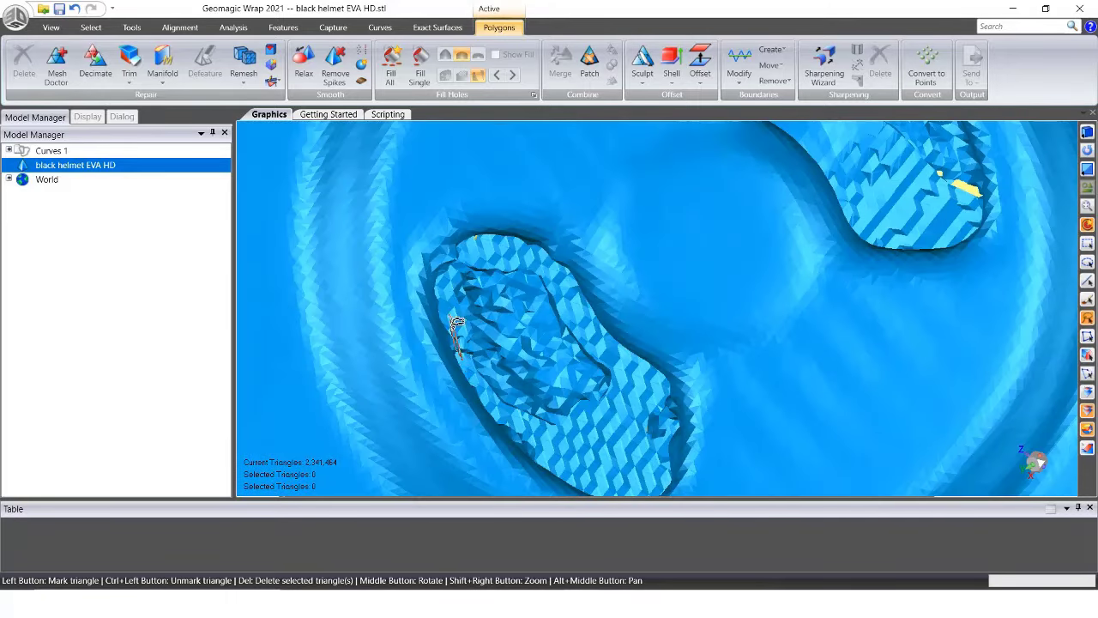
{"action": "mouse_move", "coordinate": [455, 316]}
{"action": "left_mouse_down"}
{"action": "mouse_move", "coordinate": [450, 280]}
{"action": "mouse_move", "coordinate": [485, 257]}
{"action": "left_mouse_up"}
{"action": "mouse_move", "coordinate": [576, 310]}
{"action": "left_mouse_down"}
{"action": "mouse_move", "coordinate": [606, 348]}
{"action": "mouse_move", "coordinate": [624, 403]}
{"action": "mouse_move", "coordinate": [577, 446]}
{"action": "mouse_move", "coordinate": [514, 446]}
{"action": "left_mouse_up"}
Select the second ear vent's rough triangles, then review both cleaned vents.
{"action": "mouse_move", "coordinate": [515, 446]}
{"action": "middle_mouse_down"}
{"action": "mouse_move", "coordinate": [795, 306]}
{"action": "mouse_move", "coordinate": [694, 188]}
{"action": "middle_mouse_up"}
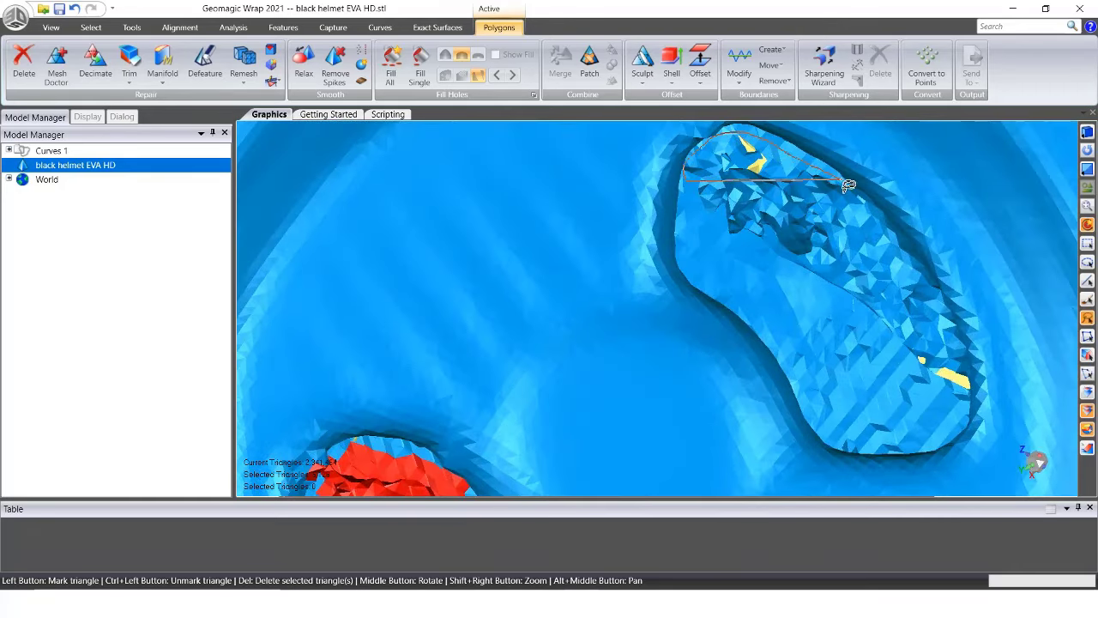
{"action": "mouse_move", "coordinate": [849, 185]}
{"action": "left_mouse_down"}
{"action": "mouse_move", "coordinate": [931, 286]}
{"action": "mouse_move", "coordinate": [958, 341]}
{"action": "mouse_move", "coordinate": [972, 393]}
{"action": "mouse_move", "coordinate": [959, 405]}
{"action": "left_mouse_up"}
{"action": "left_click_drag", "start_coordinate": [898, 343], "coordinate": [798, 284]}
{"action": "scroll", "coordinate": [729, 248], "scroll_direction": "down", "scroll_amount": 5}
{"action": "scroll", "coordinate": [583, 463], "scroll_direction": "up", "scroll_amount": 5}
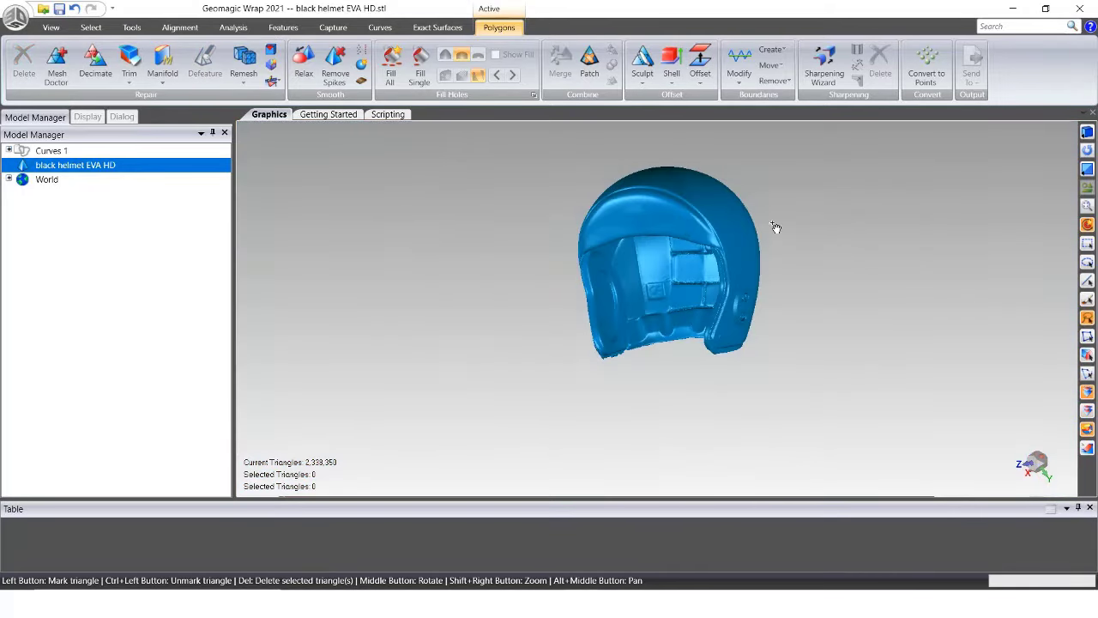
{"action": "middle_click_drag", "start_coordinate": [772, 229], "coordinate": [606, 225]}
{"action": "middle_click_drag", "start_coordinate": [703, 220], "coordinate": [876, 275]}
{"action": "middle_click_drag", "start_coordinate": [709, 296], "coordinate": [600, 283]}
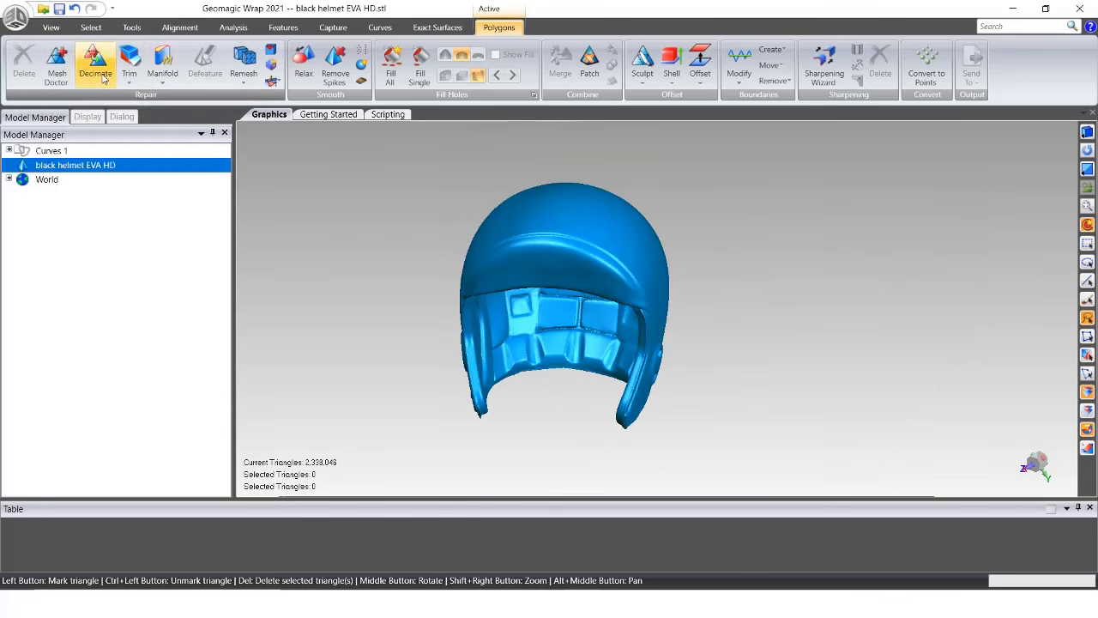
Apply Make Manifold (Closed) to strip non-manifold triangles from the helmet.
{"action": "left_click", "coordinate": [163, 81]}
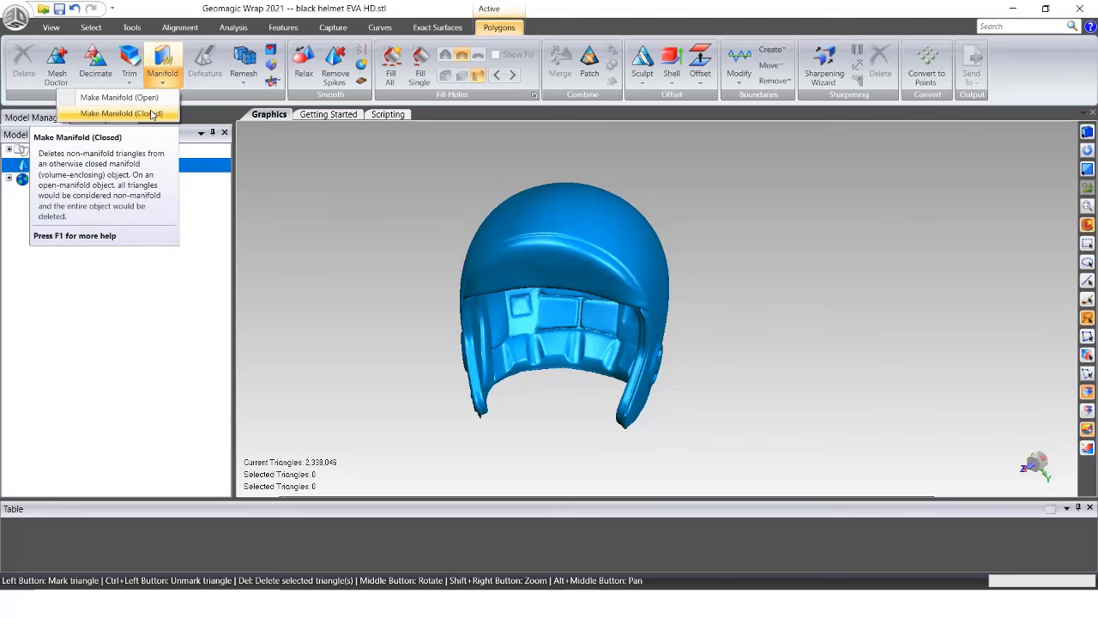
{"action": "left_click", "coordinate": [152, 114]}
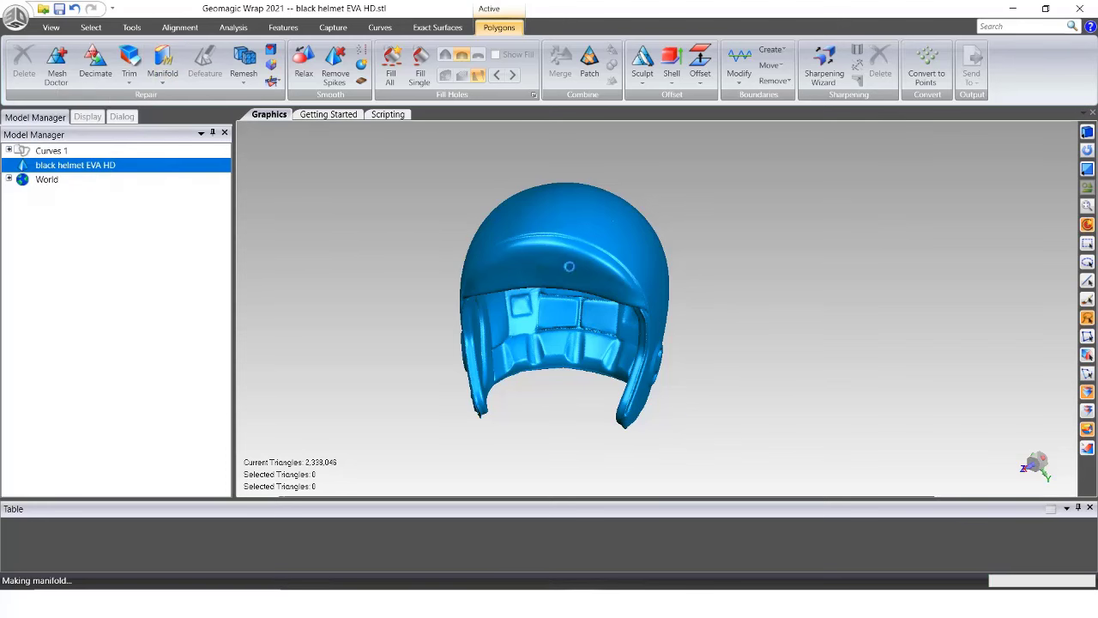
{"action": "middle_click_drag", "start_coordinate": [603, 304], "coordinate": [541, 314]}
Decimate the helmet mesh to a target triangle count of 1000000.
{"action": "left_click", "coordinate": [95, 64]}
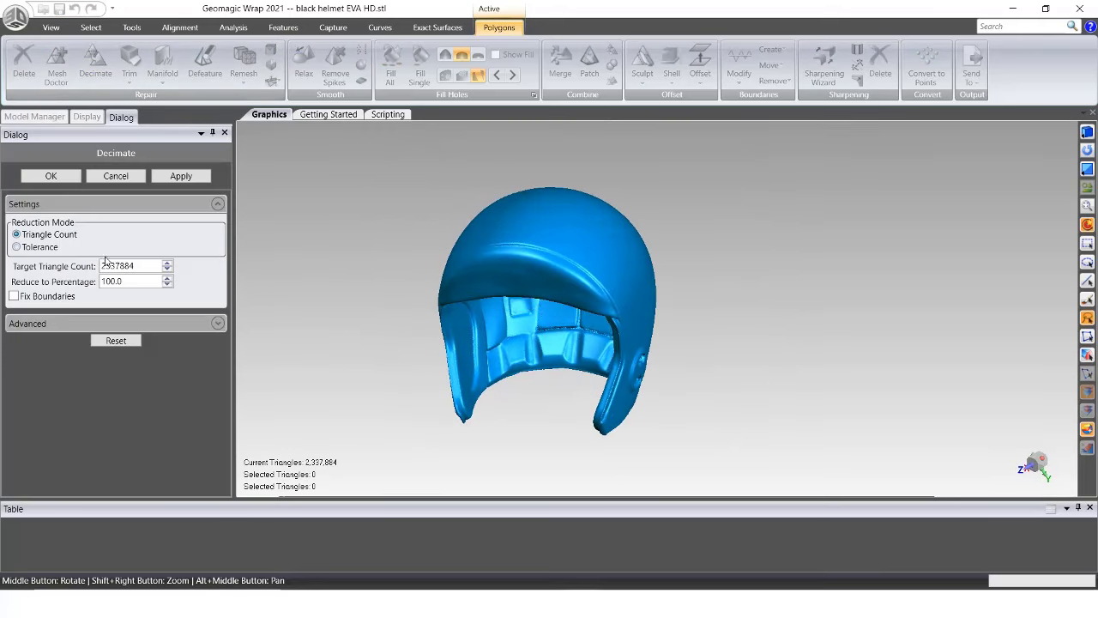
{"action": "left_click", "coordinate": [127, 283]}
{"action": "left_click_drag", "start_coordinate": [146, 268], "coordinate": [91, 266]}
{"action": "left_click", "coordinate": [190, 177]}
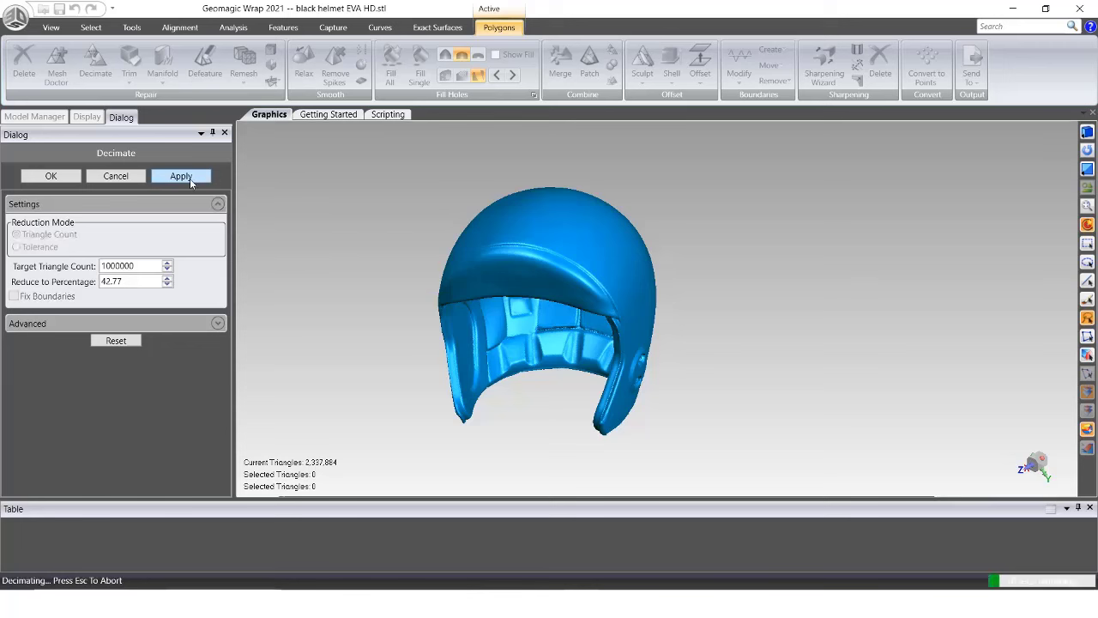
{"action": "left_click", "coordinate": [50, 176]}
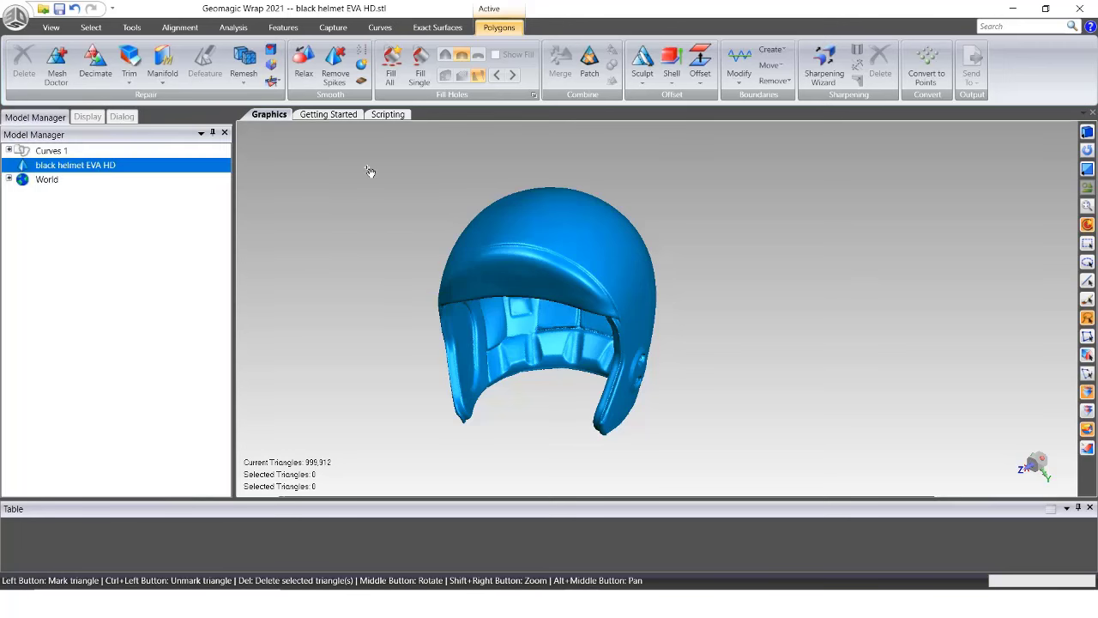
Run Mesh Doctor to auto-repair self-intersections, creased edges, tunnels and spikes, bringing the mesh to 396,496 triangles.
{"action": "left_click", "coordinate": [52, 68]}
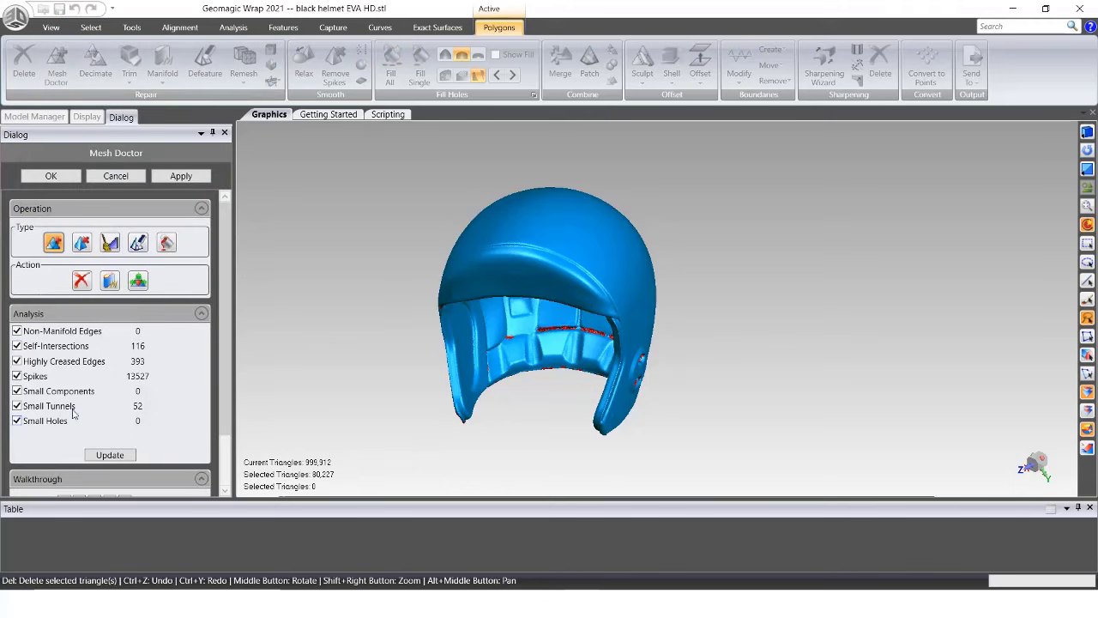
{"action": "middle_click_drag", "start_coordinate": [419, 248], "coordinate": [521, 277]}
{"action": "left_click", "coordinate": [183, 176]}
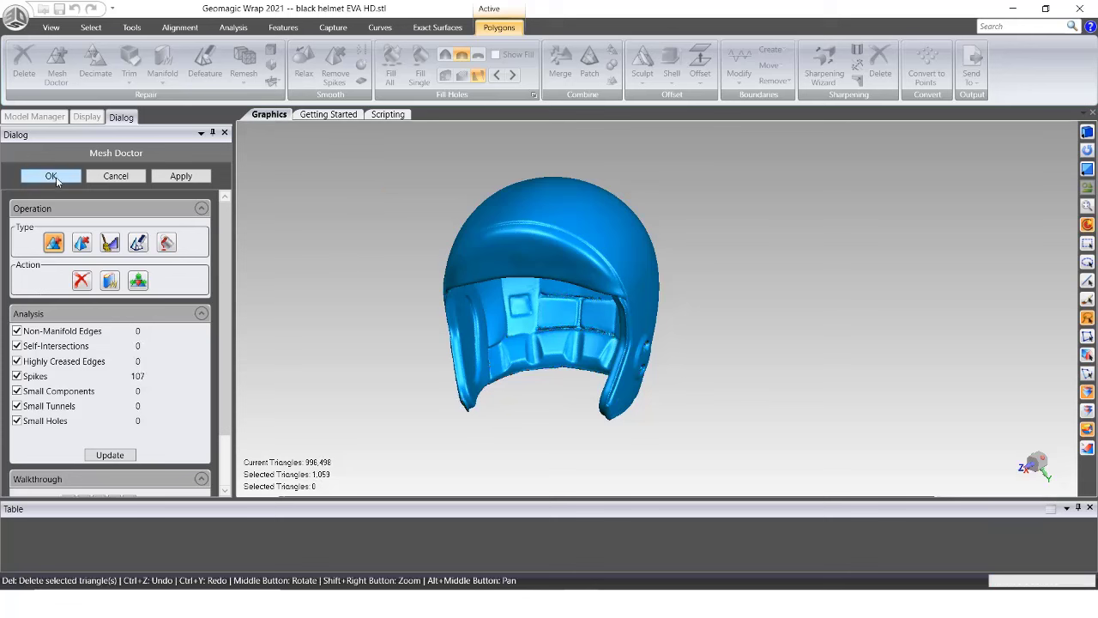
{"action": "left_click", "coordinate": [51, 176]}
Apply Relax smoothing to the helmet with Fix Boundary kept checked.
{"action": "scroll", "coordinate": [504, 296], "scroll_direction": "up", "scroll_amount": 10}
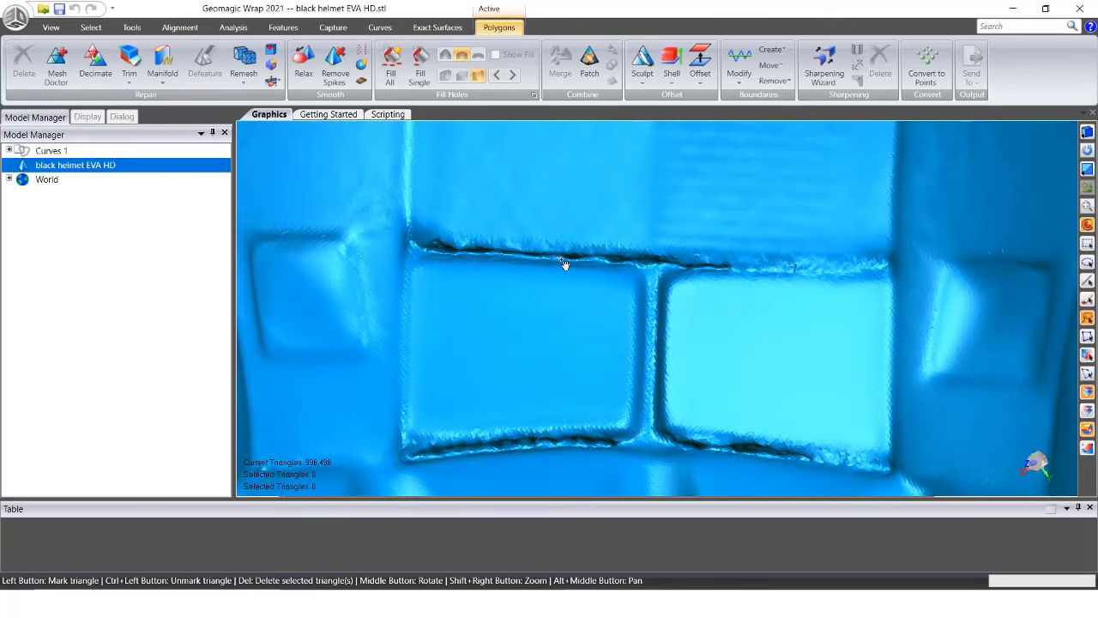
{"action": "left_click", "coordinate": [305, 60]}
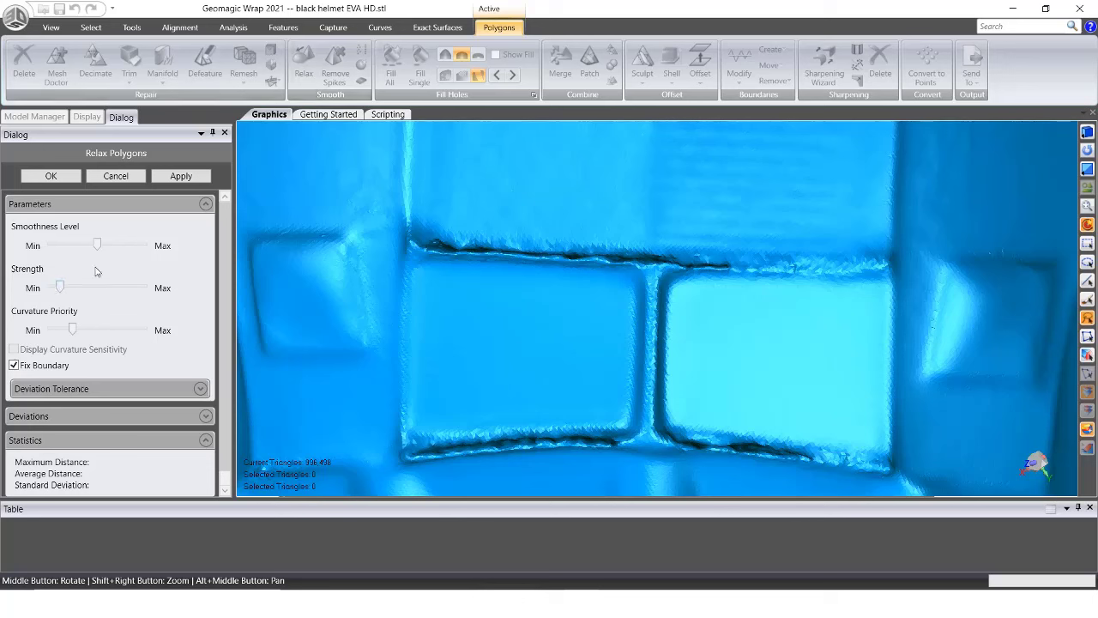
{"action": "left_click", "coordinate": [169, 177]}
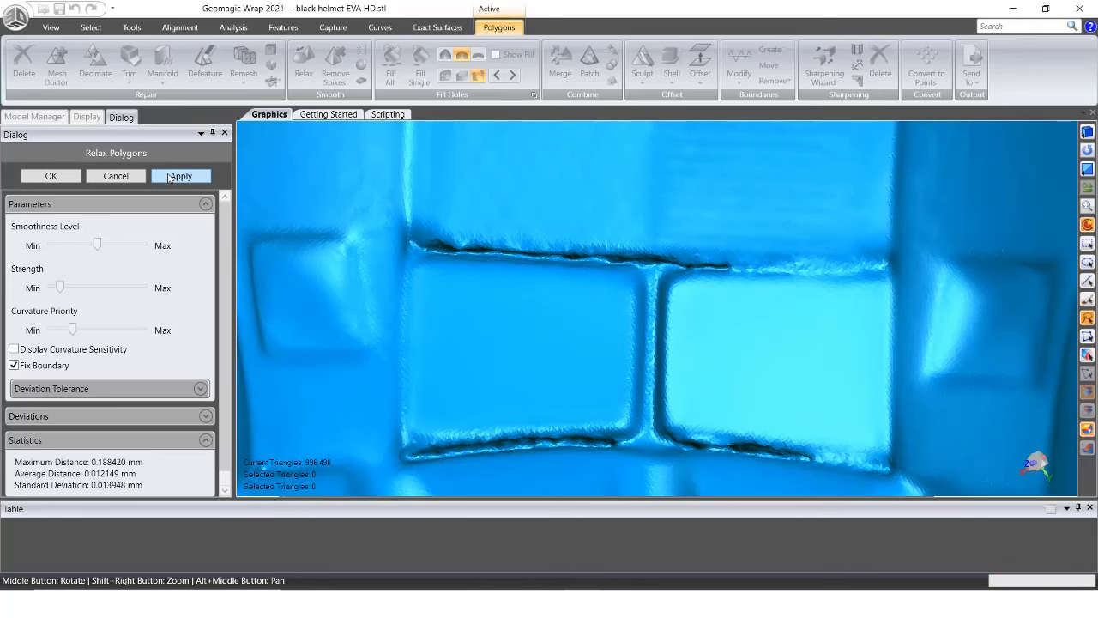
{"action": "left_click", "coordinate": [51, 176]}
{"action": "scroll", "coordinate": [509, 265], "scroll_direction": "down", "scroll_amount": 5}
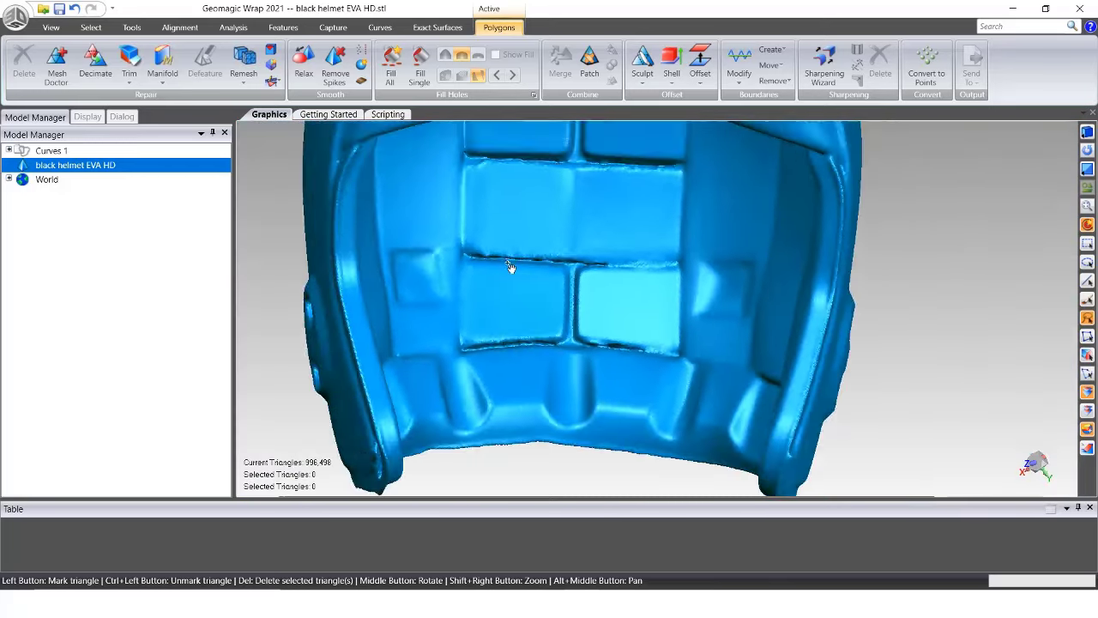
Apply Enhance Mesh for Surfacing to the entire helmet with Remove Spikes enabled.
{"action": "middle_click_drag", "start_coordinate": [509, 265], "coordinate": [374, 254]}
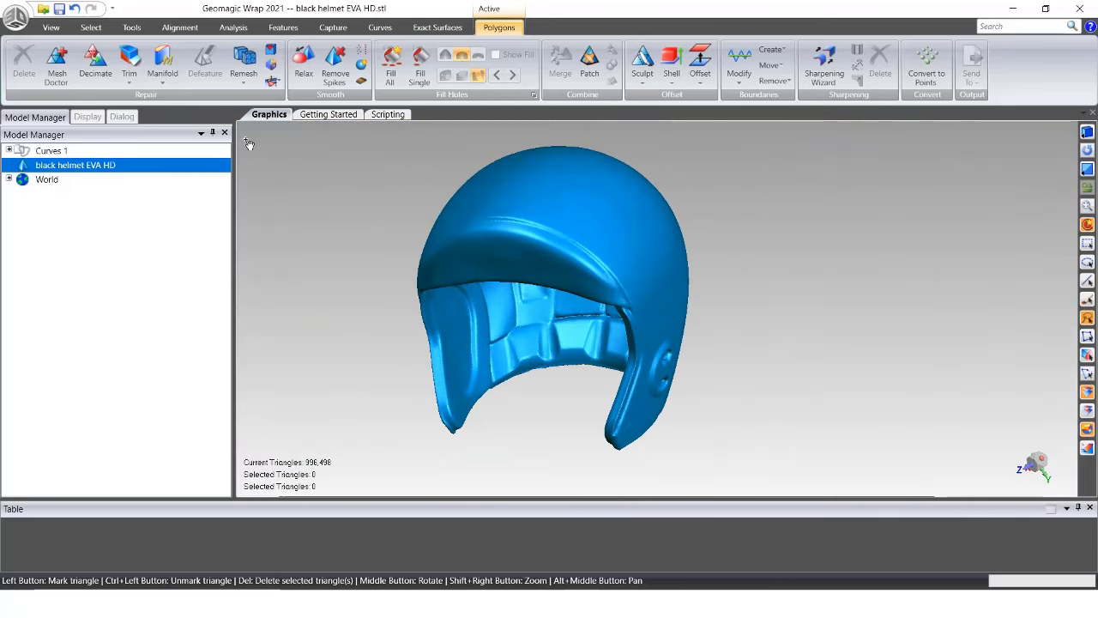
{"action": "left_click", "coordinate": [270, 65]}
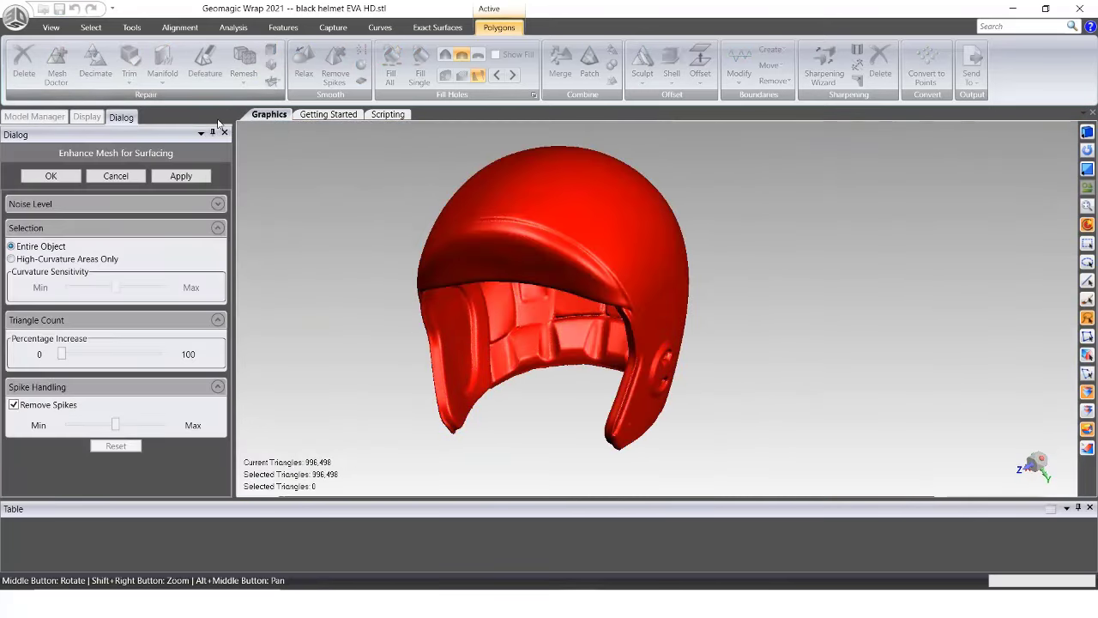
{"action": "left_click", "coordinate": [181, 176]}
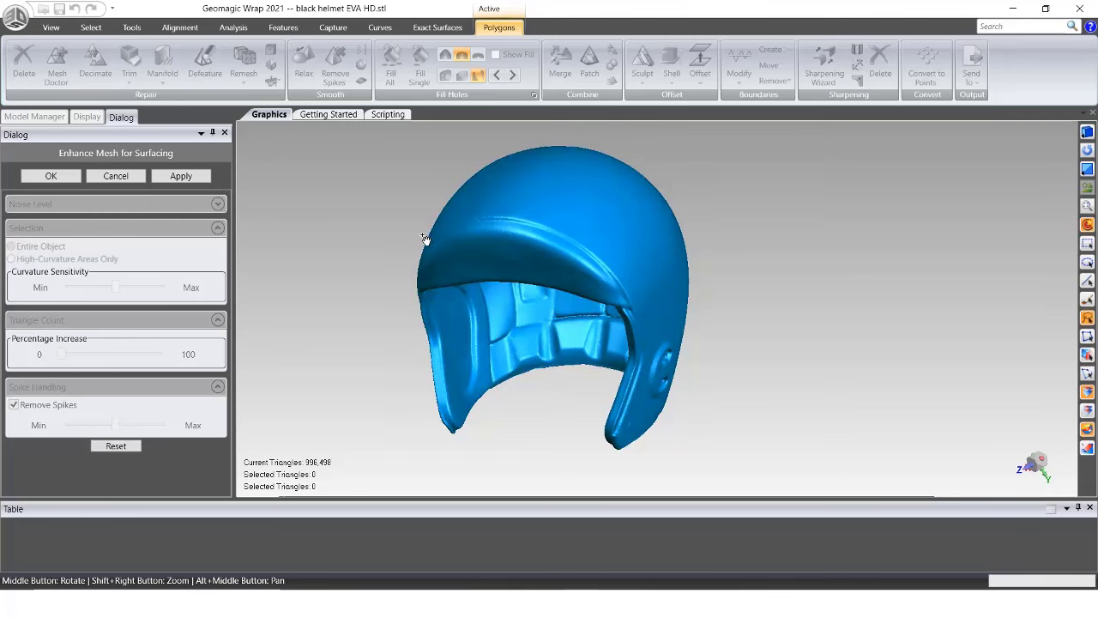
{"action": "left_click", "coordinate": [43, 175]}
{"action": "middle_click_drag", "start_coordinate": [338, 360], "coordinate": [398, 366]}
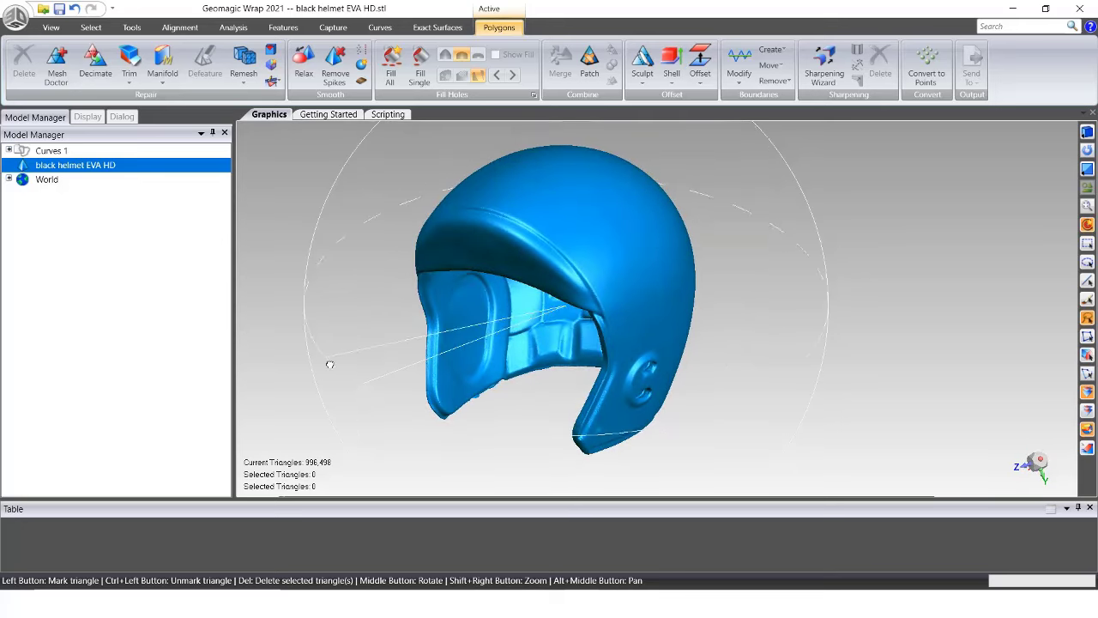
Convert the helmet mesh for exact surfacing.
{"action": "left_click", "coordinate": [442, 29]}
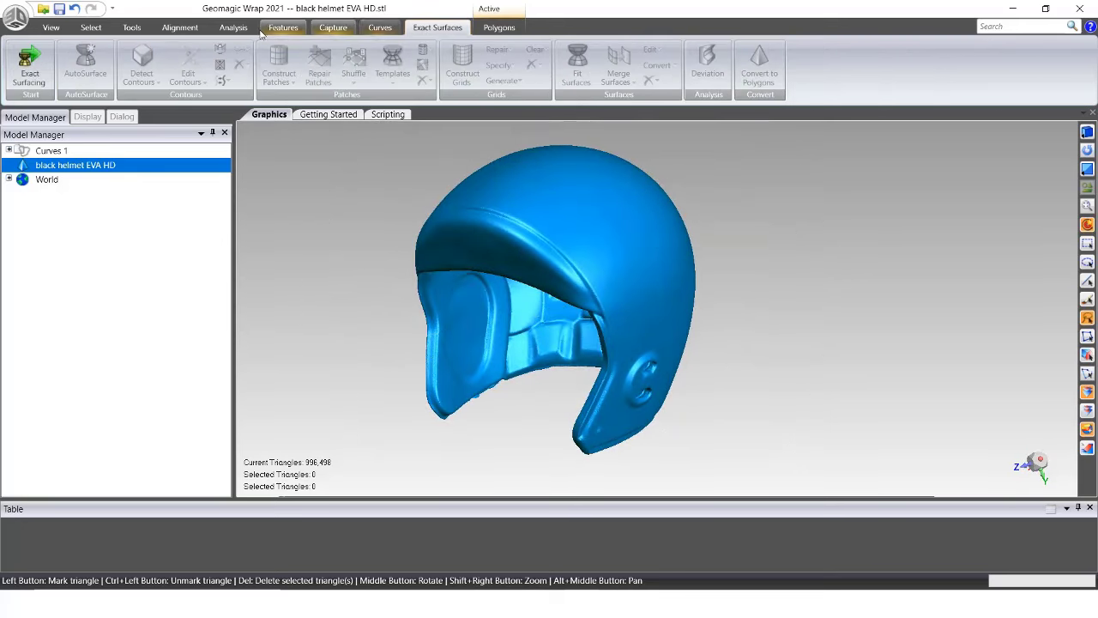
{"action": "left_click", "coordinate": [29, 66]}
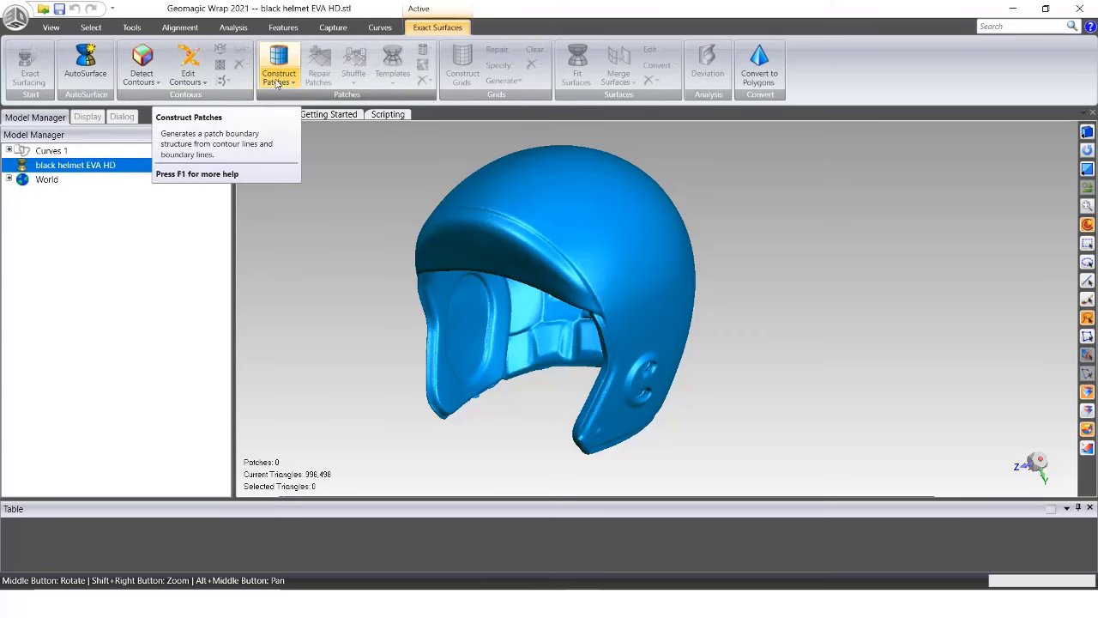
{"action": "middle_click_drag", "start_coordinate": [755, 273], "coordinate": [699, 274]}
AutoSurface the helmet with a 0.2 mm fitting tolerance, producing 1,179 patches.
{"action": "left_click", "coordinate": [84, 78]}
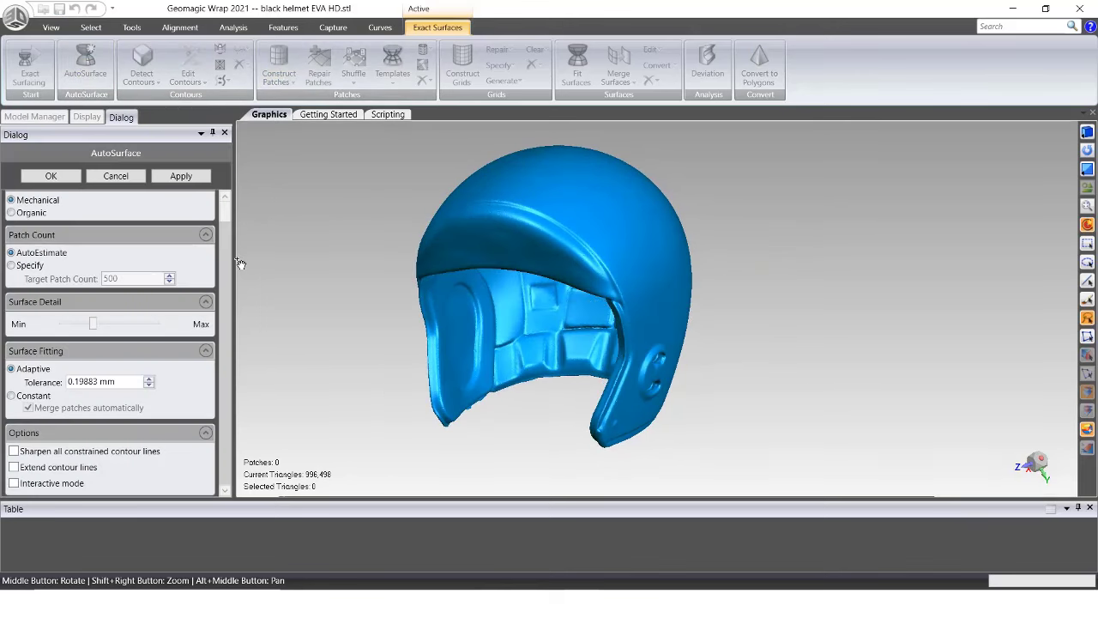
{"action": "left_click_drag", "start_coordinate": [229, 259], "coordinate": [225, 225]}
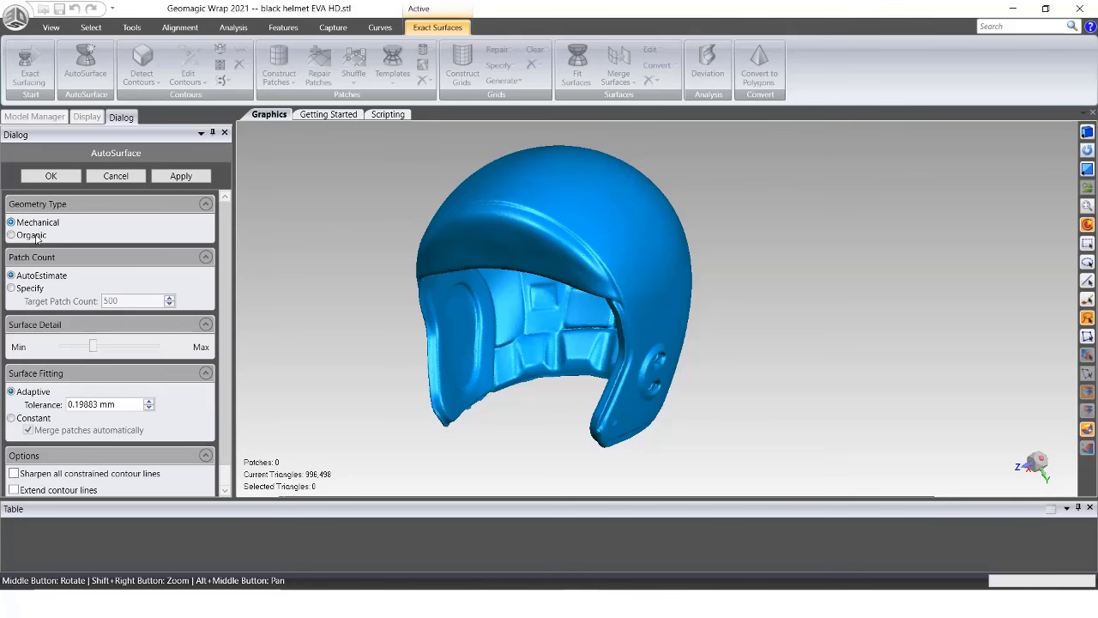
{"action": "left_click_drag", "start_coordinate": [133, 405], "coordinate": [42, 393]}
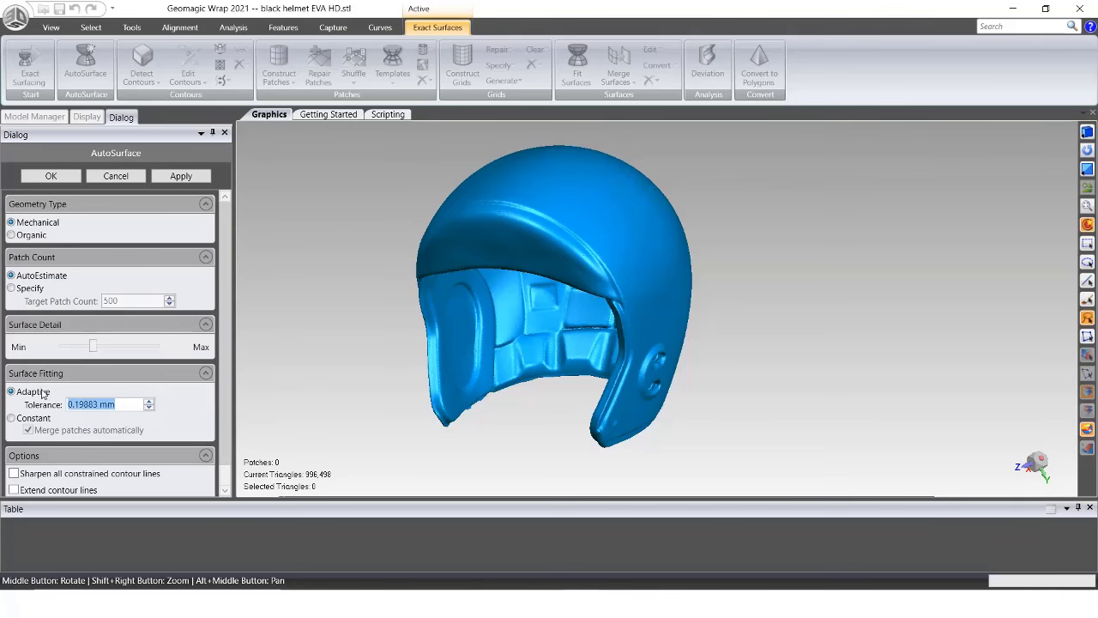
{"action": "type", "text": ".2"}
{"action": "key", "text": "Return"}
{"action": "scroll", "coordinate": [222, 420], "scroll_direction": "down", "scroll_amount": 1}
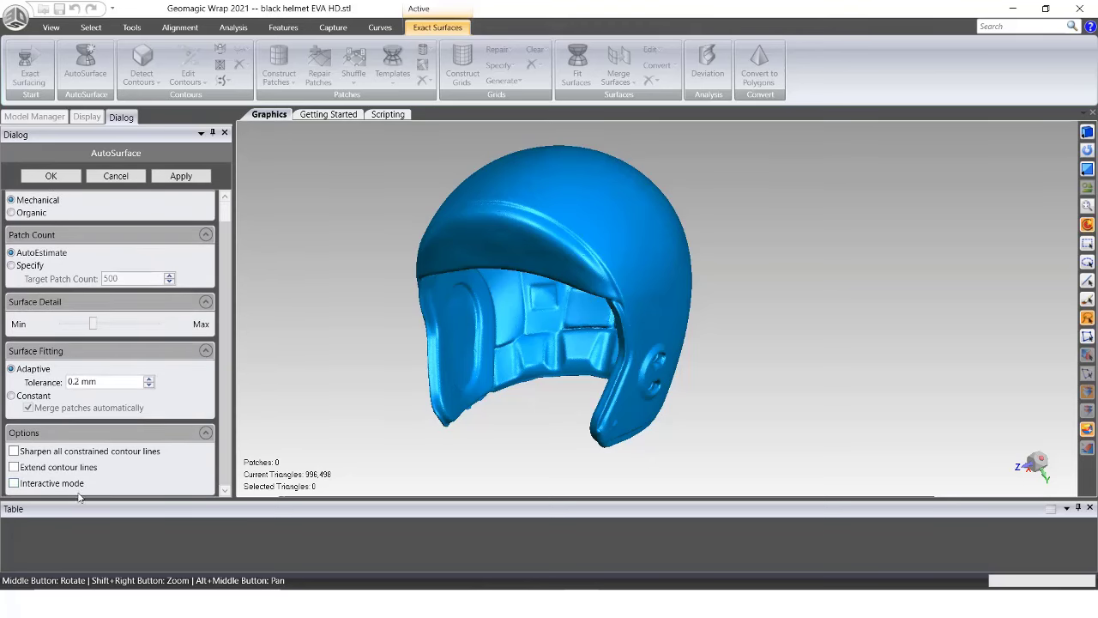
{"action": "scroll", "coordinate": [222, 335], "scroll_direction": "up", "scroll_amount": 1}
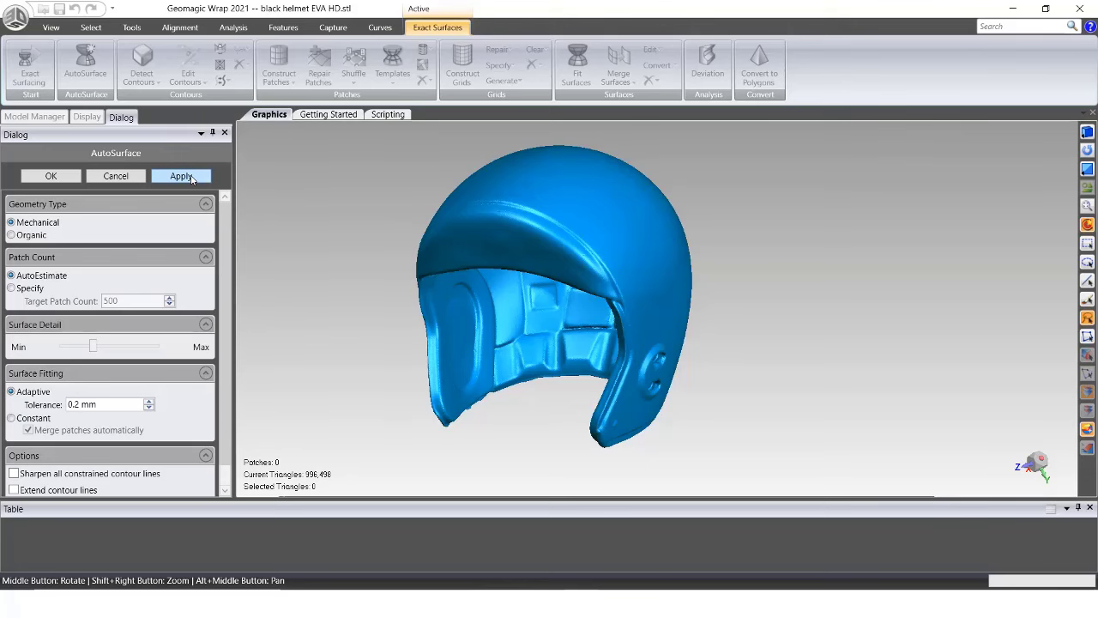
{"action": "left_click", "coordinate": [192, 178]}
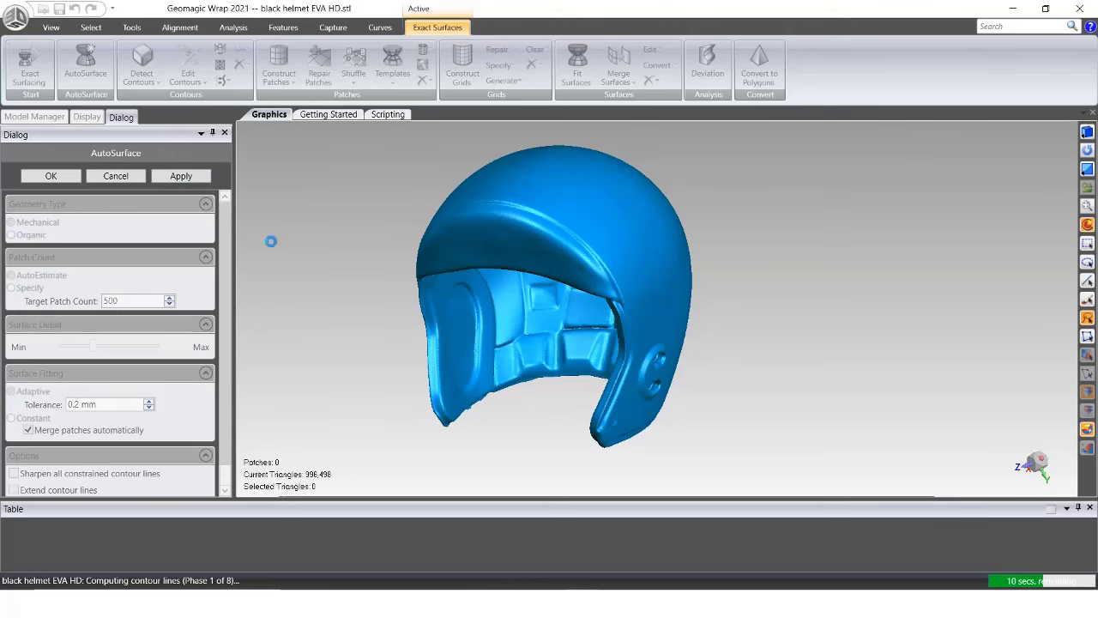
{"action": "middle_click_drag", "start_coordinate": [385, 332], "coordinate": [729, 378]}
{"action": "left_click", "coordinate": [50, 176]}
{"action": "middle_click_drag", "start_coordinate": [392, 226], "coordinate": [467, 260]}
Expand the Curves 1 group and select the black helmet EVA HD model.
{"action": "left_click", "coordinate": [22, 153]}
{"action": "left_click", "coordinate": [9, 150]}
{"action": "right_click", "coordinate": [48, 151]}
{"action": "middle_click_drag", "start_coordinate": [439, 307], "coordinate": [758, 366]}
{"action": "left_click", "coordinate": [58, 286]}
{"action": "middle_click_drag", "start_coordinate": [403, 283], "coordinate": [319, 232]}
Start a Save As, browse the file formats, then cancel.
{"action": "left_click", "coordinate": [9, 15]}
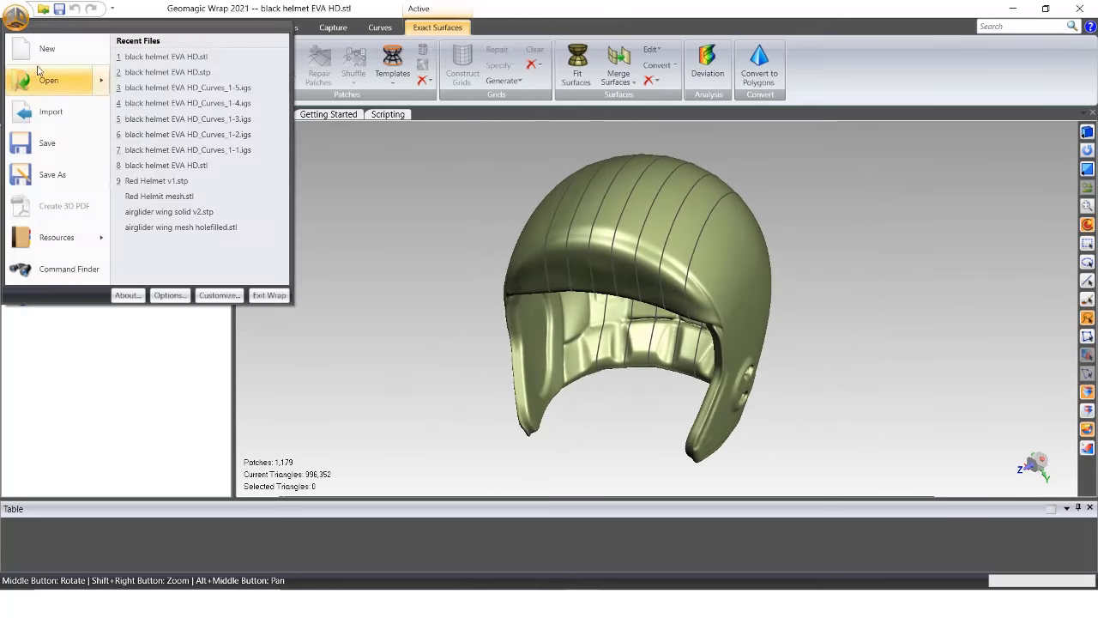
{"action": "left_click", "coordinate": [45, 172]}
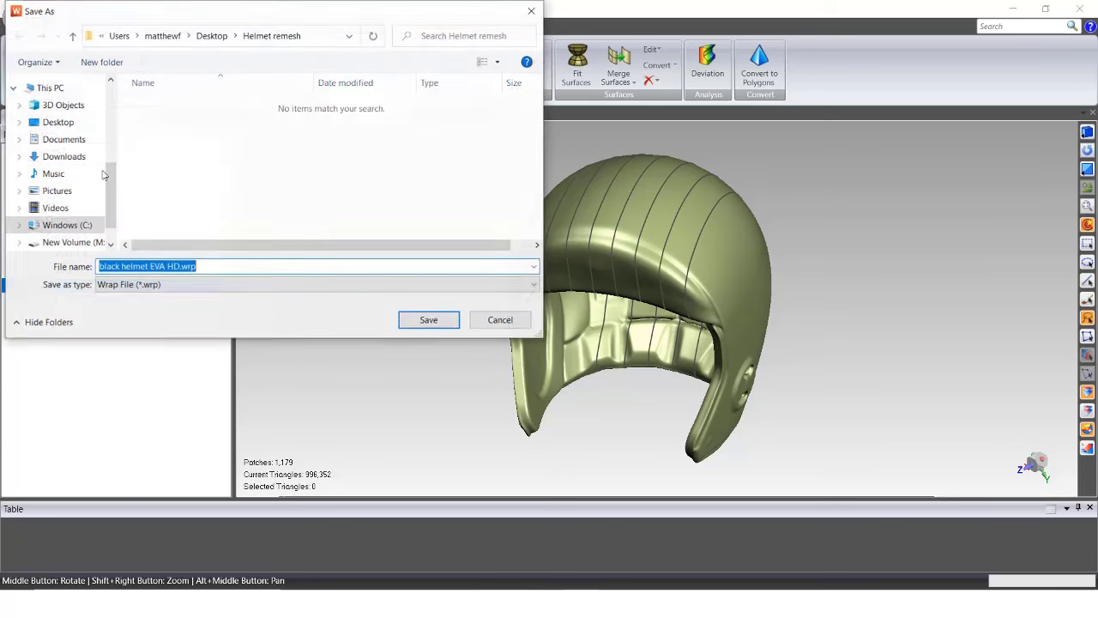
{"action": "left_click", "coordinate": [196, 284]}
{"action": "left_click", "coordinate": [176, 299]}
{"action": "left_click", "coordinate": [499, 387]}
Hide Curves 1 and save the helmet as Step AP214 file black helmet EVA HD v2.stp.
{"action": "right_click", "coordinate": [64, 152]}
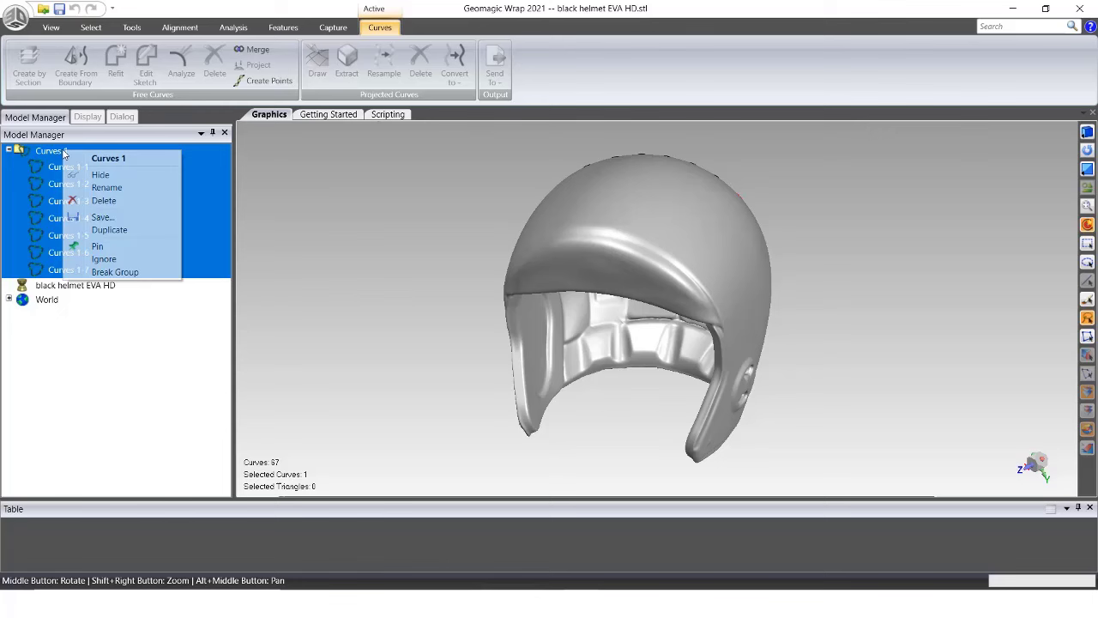
{"action": "left_click", "coordinate": [101, 174]}
{"action": "left_click", "coordinate": [47, 286]}
{"action": "left_click", "coordinate": [17, 19]}
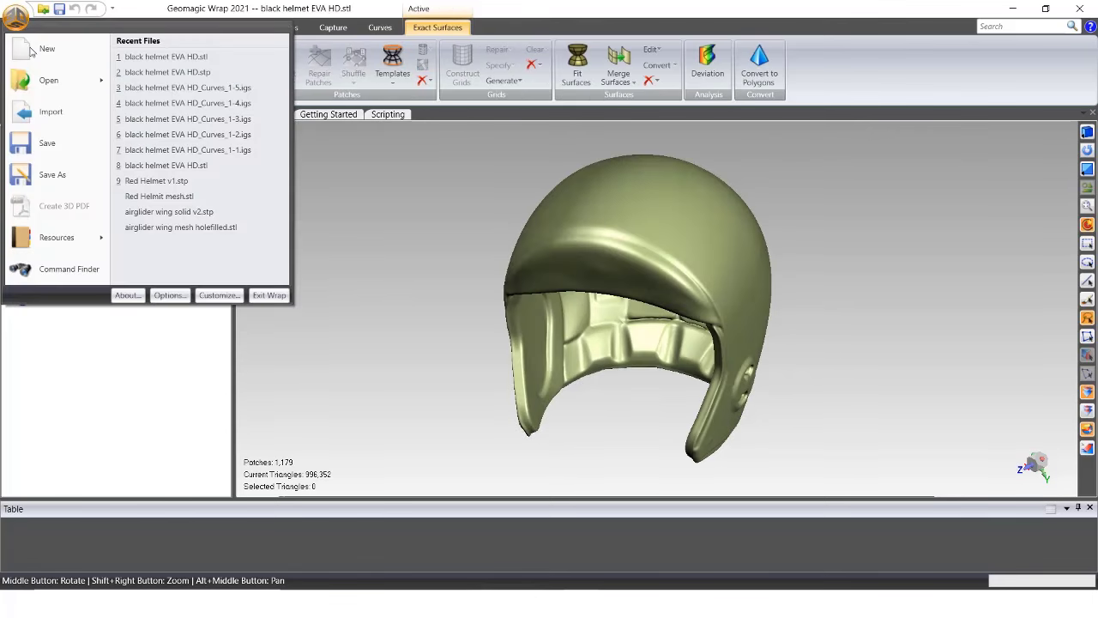
{"action": "left_click", "coordinate": [52, 177]}
{"action": "left_click", "coordinate": [218, 285]}
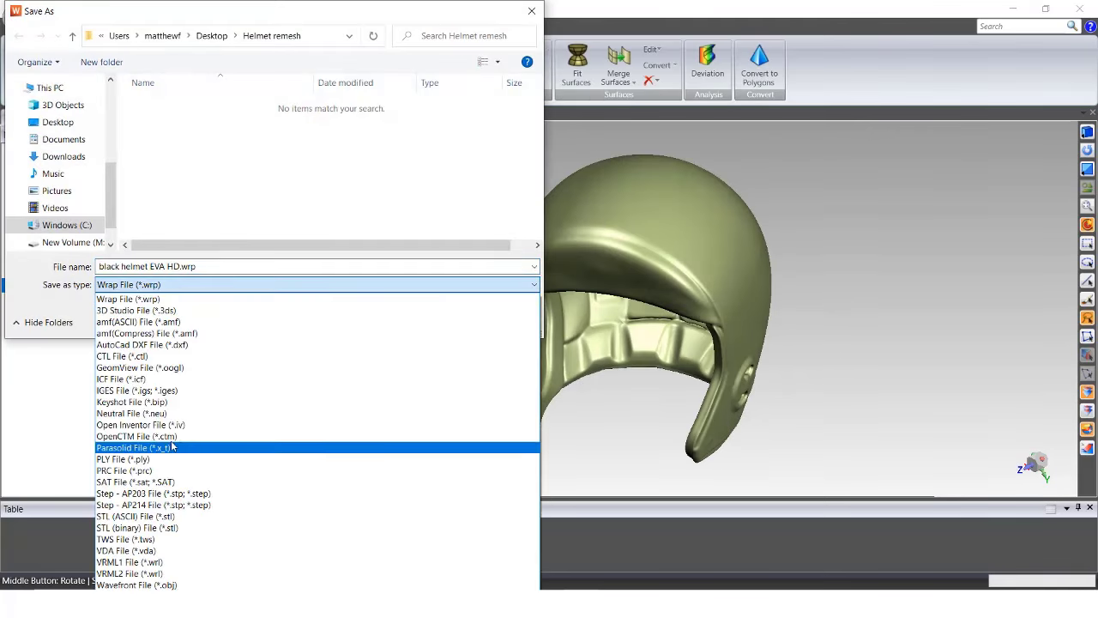
{"action": "left_click", "coordinate": [154, 506]}
{"action": "key", "text": "Right"}
{"action": "left_click", "coordinate": [427, 319]}
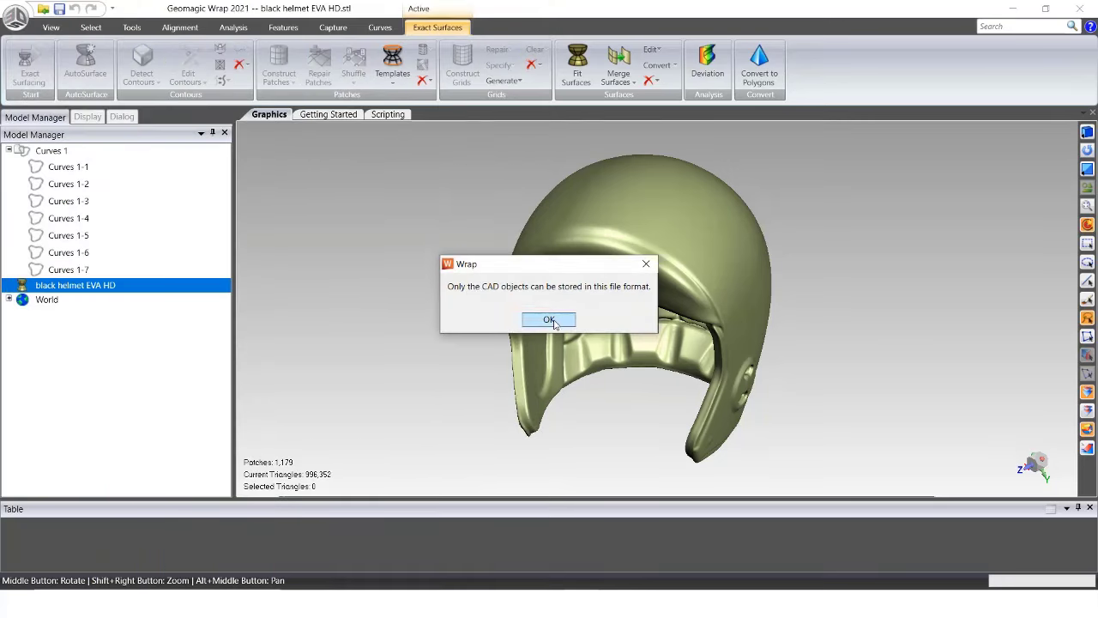
{"action": "left_click", "coordinate": [549, 319]}
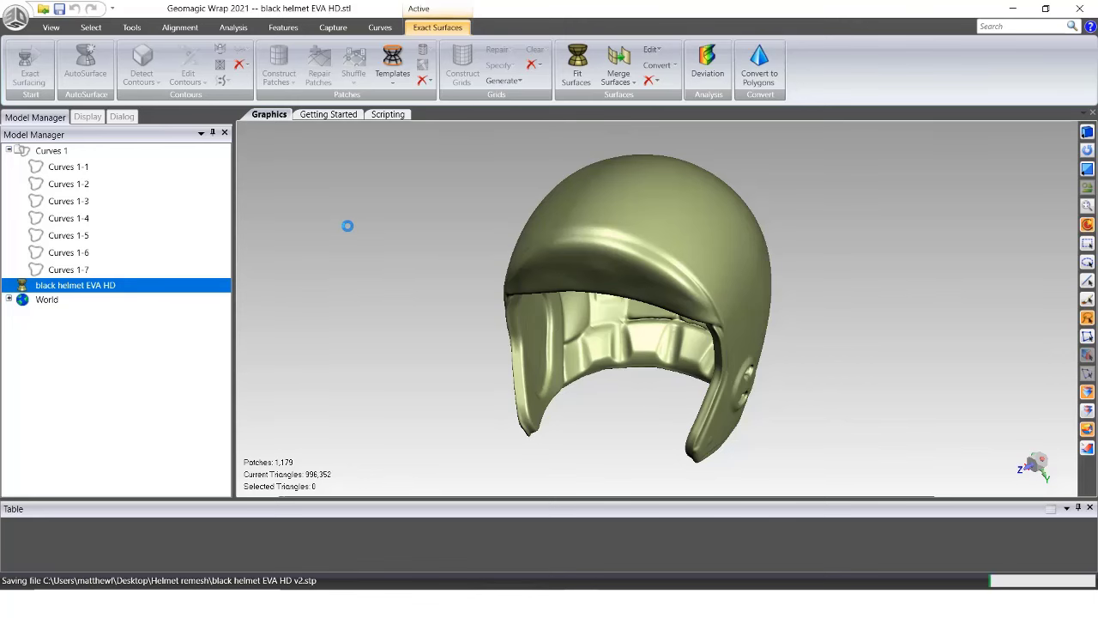
Hide the helmet model and select the Curves 1 group.
{"action": "left_click", "coordinate": [53, 151]}
{"action": "right_click", "coordinate": [73, 285]}
{"action": "left_click", "coordinate": [103, 303]}
{"action": "left_click", "coordinate": [57, 168]}
{"action": "left_click", "coordinate": [50, 151]}
Save Curves 1 as an IGES file with 'cu' added to its name, curve objects only.
{"action": "right_click", "coordinate": [50, 152]}
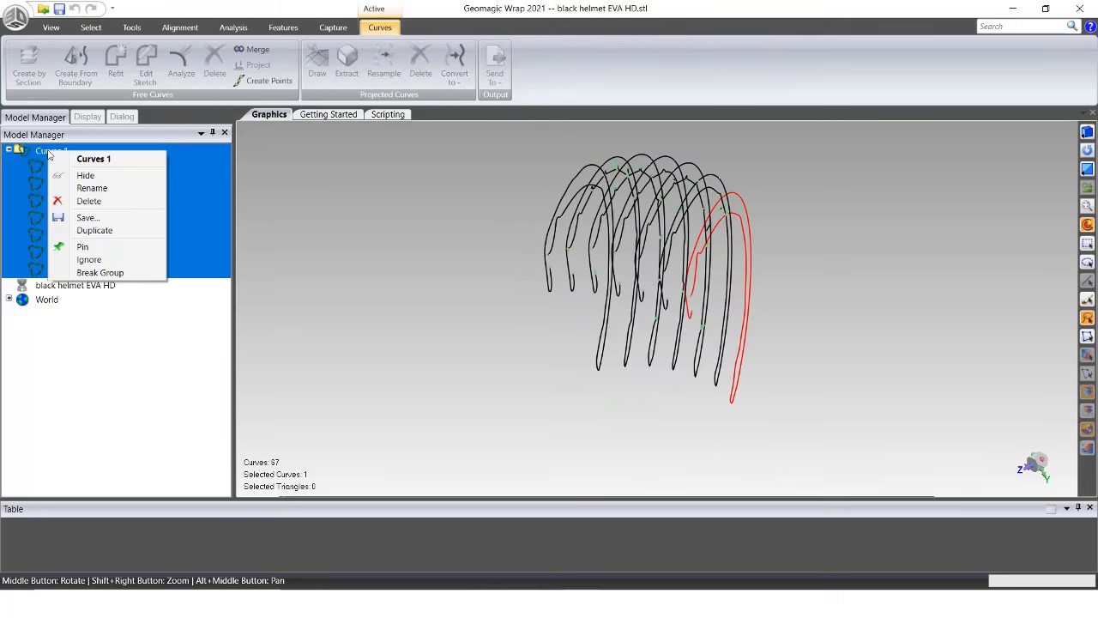
{"action": "left_click", "coordinate": [77, 218]}
{"action": "left_click", "coordinate": [160, 285]}
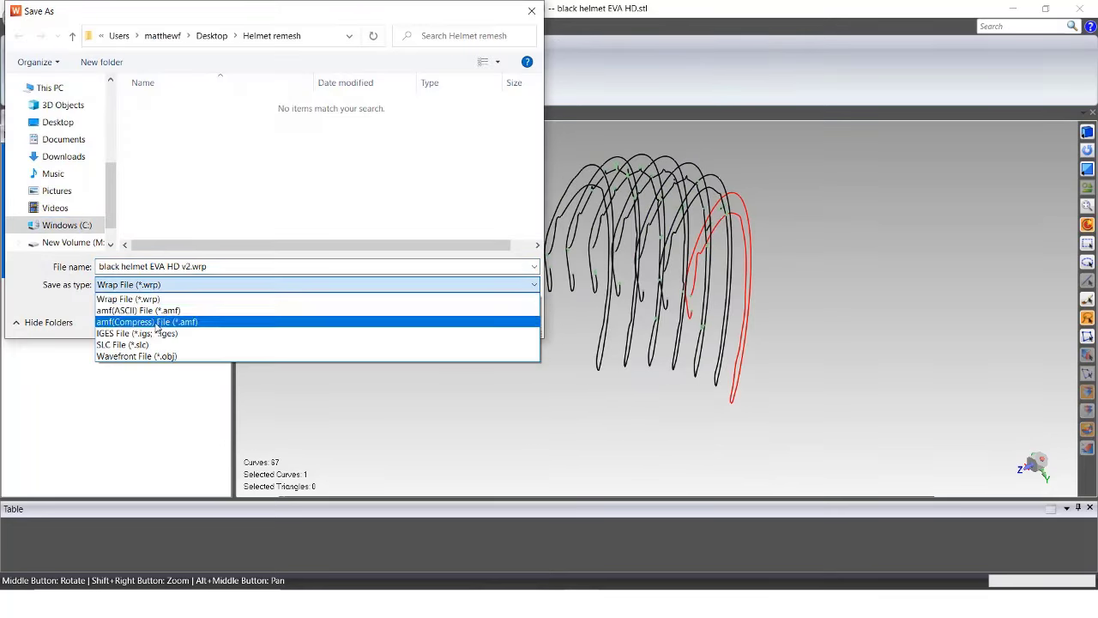
{"action": "left_click", "coordinate": [163, 317]}
{"action": "left_click", "coordinate": [186, 271]}
{"action": "left_click", "coordinate": [183, 268]}
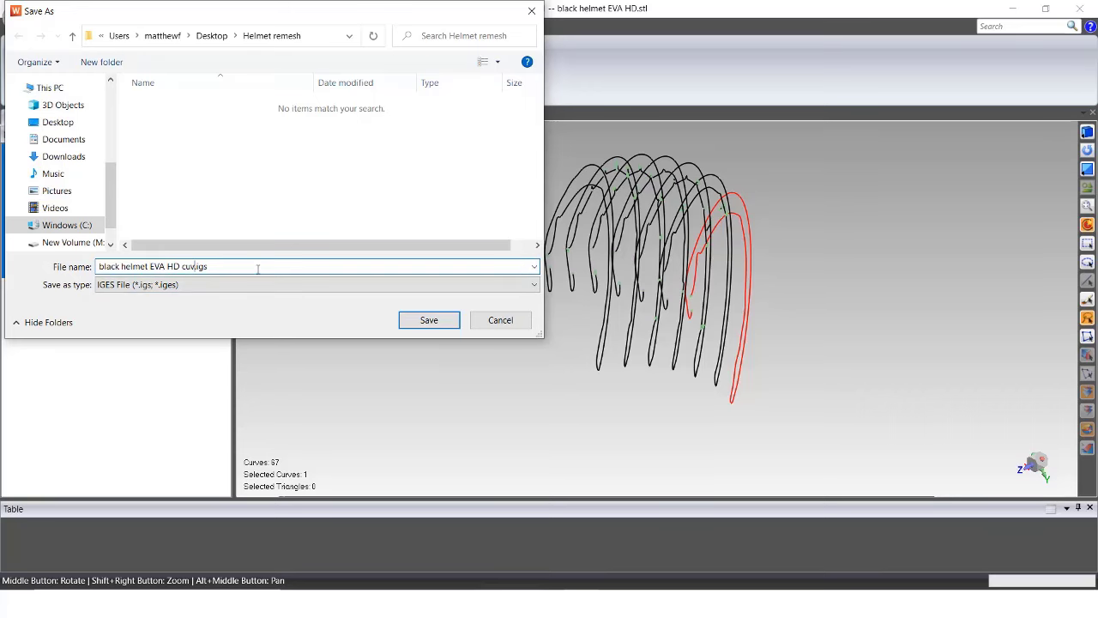
{"action": "type", "text": "cu"}
{"action": "key", "text": "Return"}
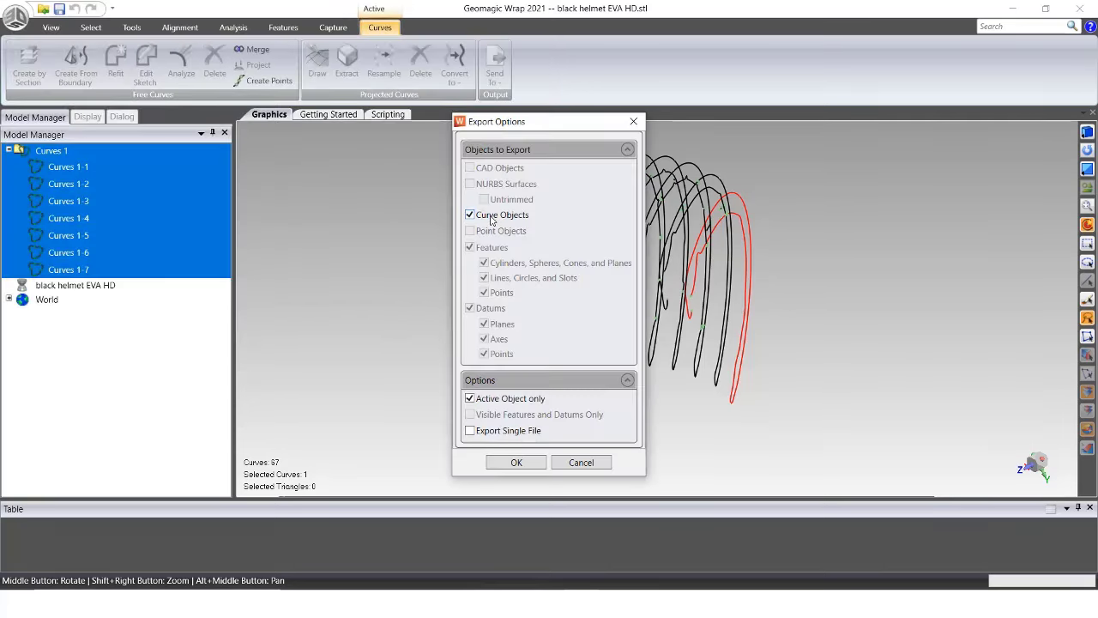
{"action": "left_click", "coordinate": [515, 463]}
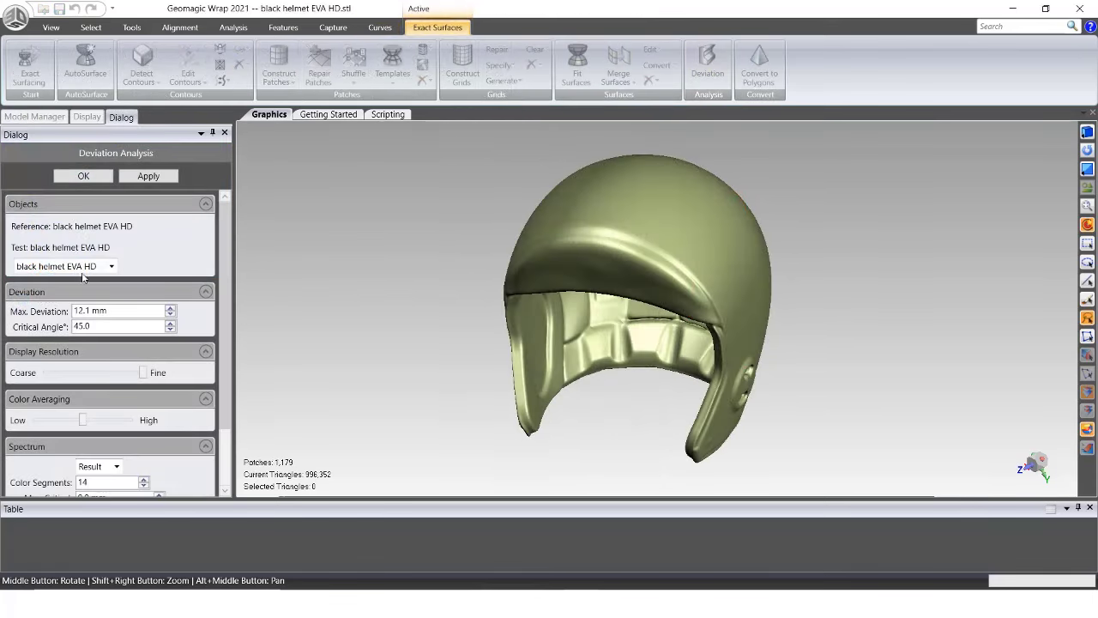
Apply the deviation analysis and orbit to inspect the helmet's colour deviation map.
{"action": "left_click", "coordinate": [148, 176]}
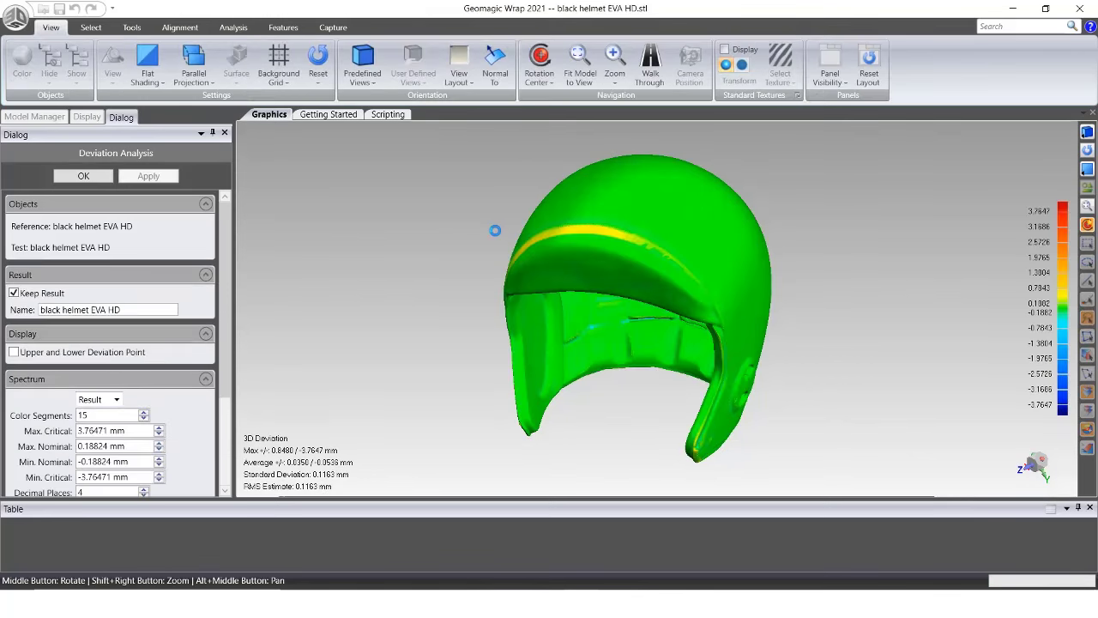
{"action": "middle_click_drag", "start_coordinate": [495, 229], "coordinate": [507, 302]}
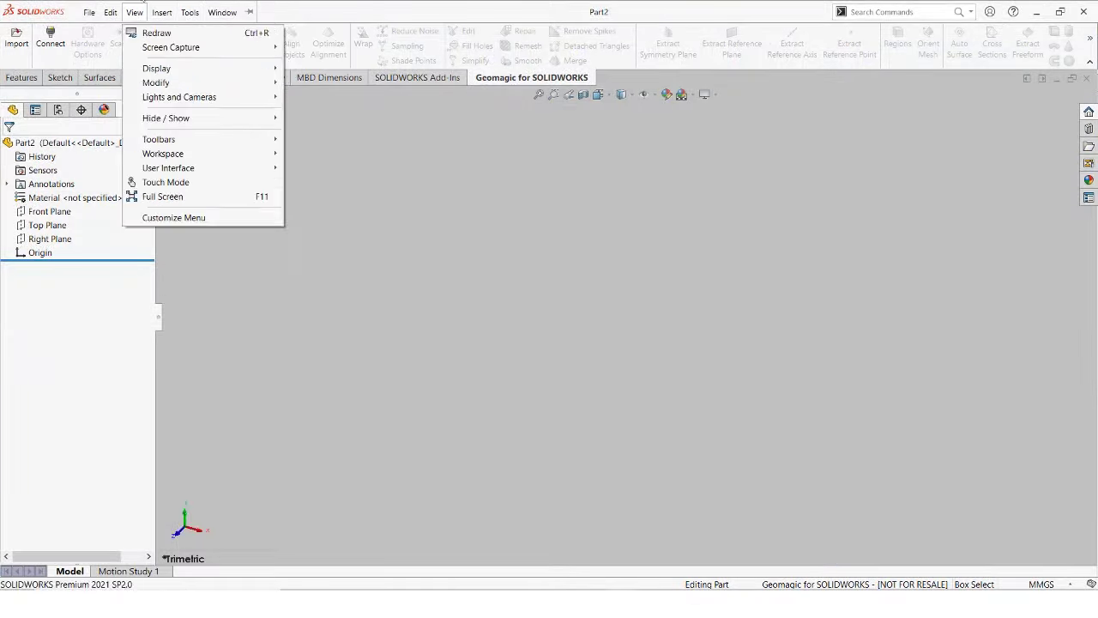
Import black helmet EVA HD v2.stp into Part2 using the All Files filter, then orbit to inspect it.
{"action": "mouse_move", "coordinate": [163, 12]}
{"action": "mouse_move", "coordinate": [198, 61]}
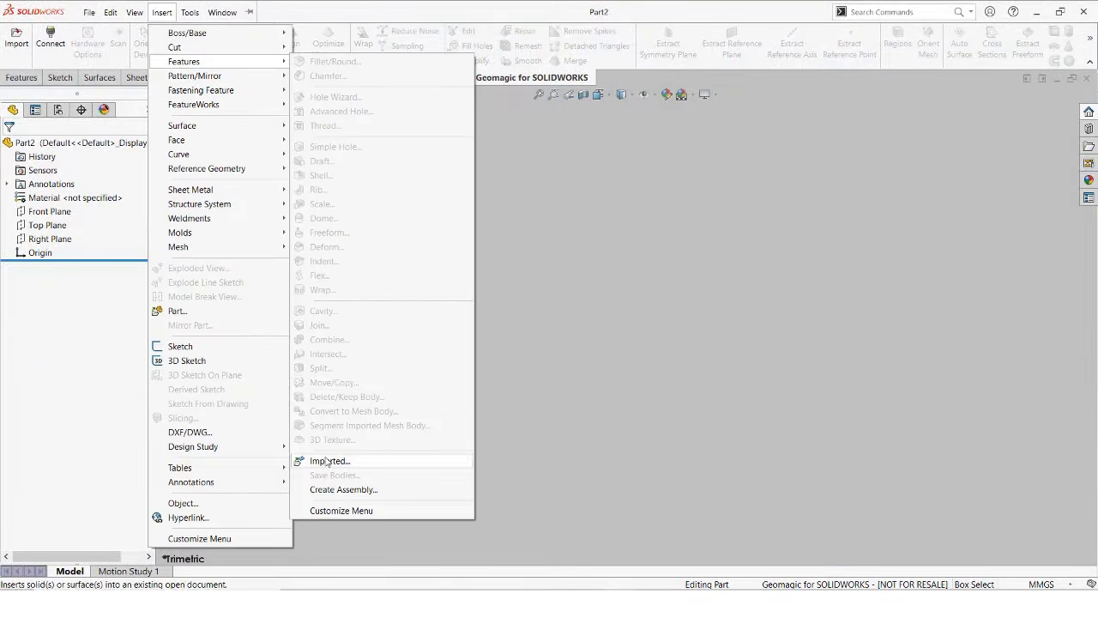
{"action": "left_click", "coordinate": [324, 461]}
{"action": "left_click", "coordinate": [796, 477]}
{"action": "left_click", "coordinate": [742, 581]}
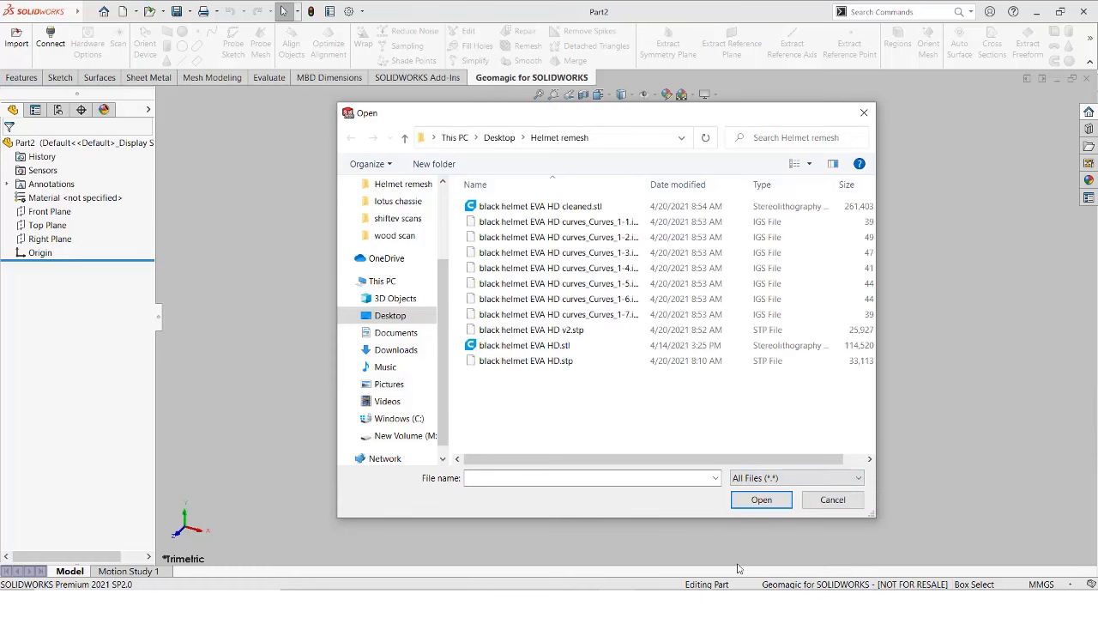
{"action": "left_click", "coordinate": [532, 330]}
{"action": "left_click", "coordinate": [743, 503]}
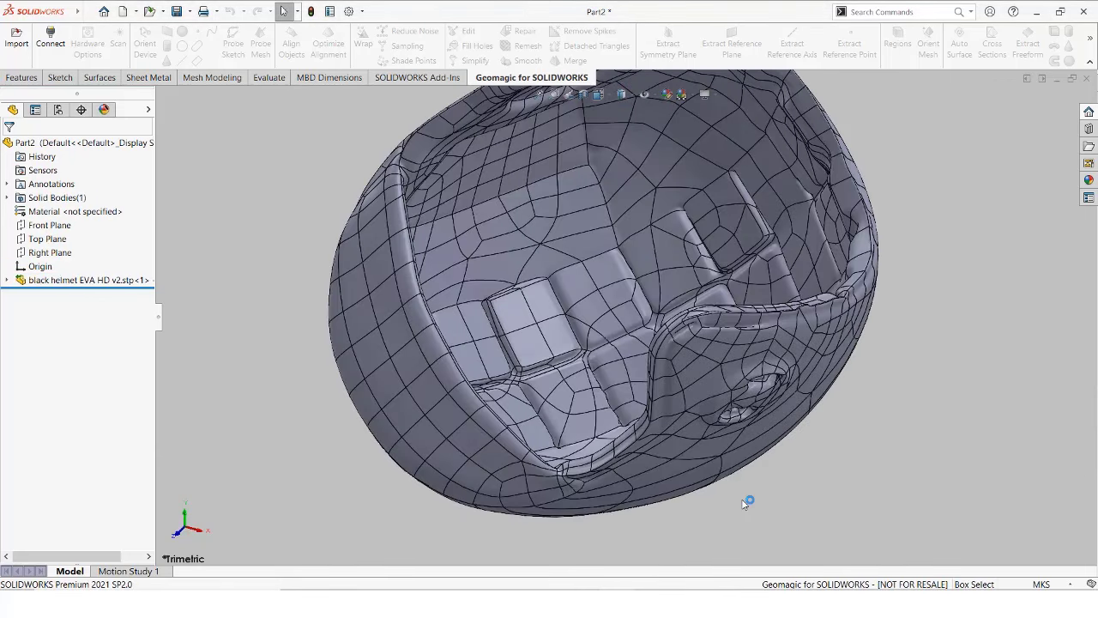
{"action": "middle_click_drag", "start_coordinate": [744, 503], "coordinate": [504, 269]}
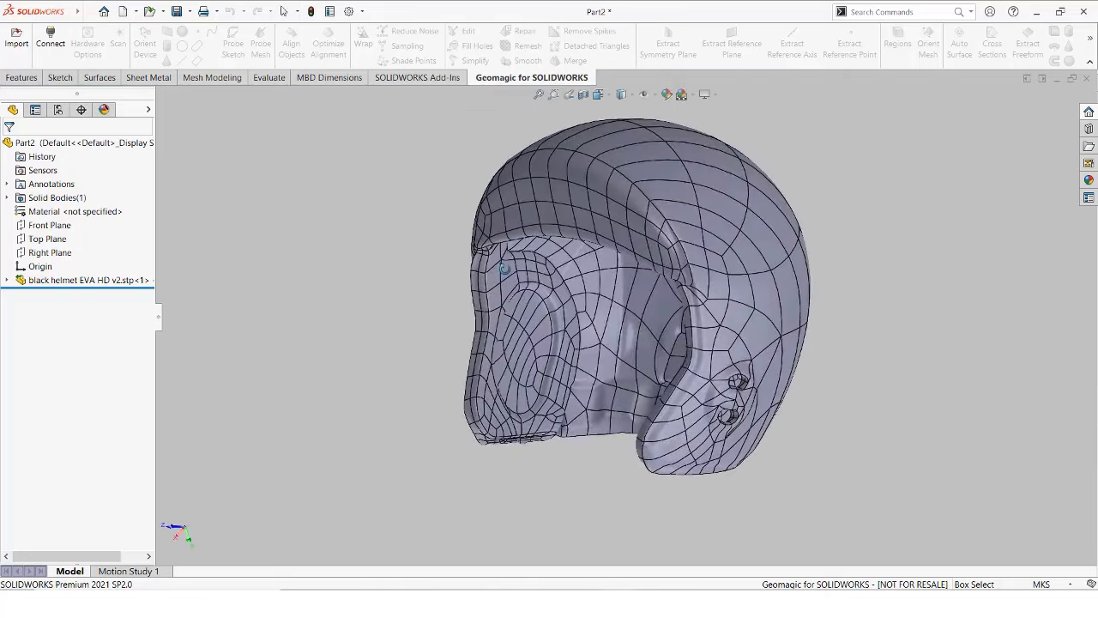
{"action": "key", "text": "Escape"}
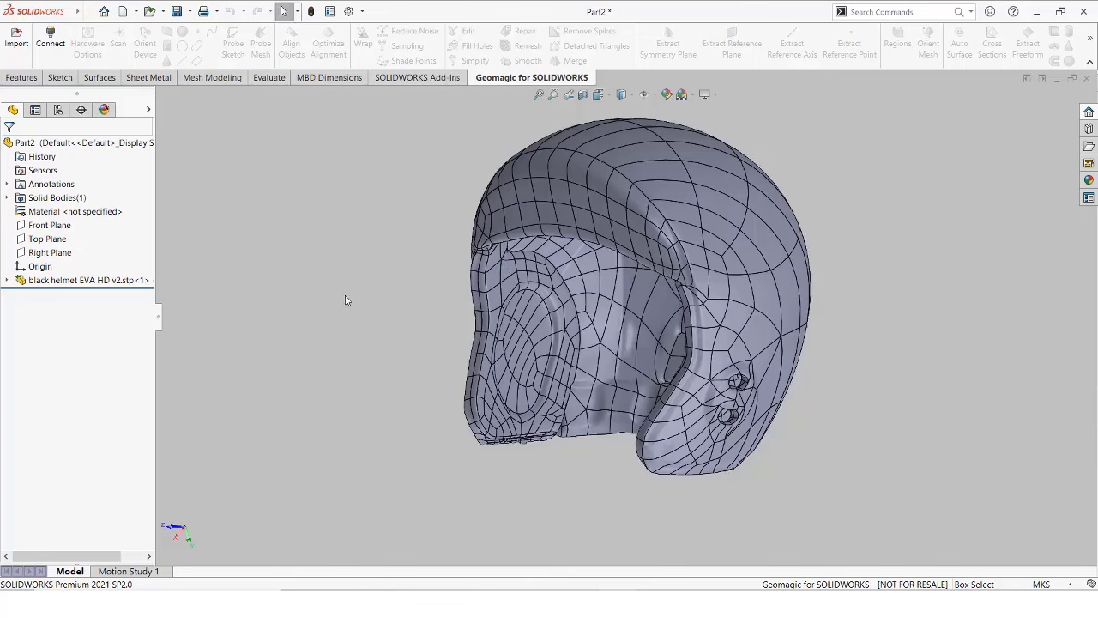
{"action": "middle_click_drag", "start_coordinate": [346, 303], "coordinate": [361, 355]}
Import all seven black helmet EVA HD curves .igs files into Part2 and expand Solid Bodies.
{"action": "mouse_move", "coordinate": [100, 13]}
{"action": "left_click", "coordinate": [161, 12]}
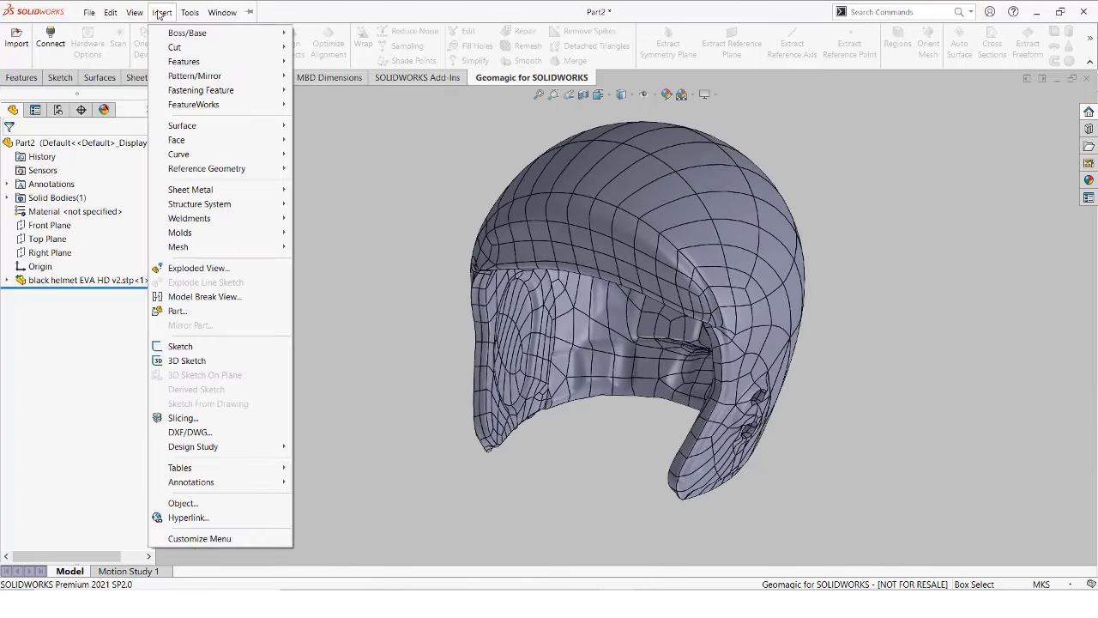
{"action": "mouse_move", "coordinate": [197, 66]}
{"action": "left_click", "coordinate": [330, 460]}
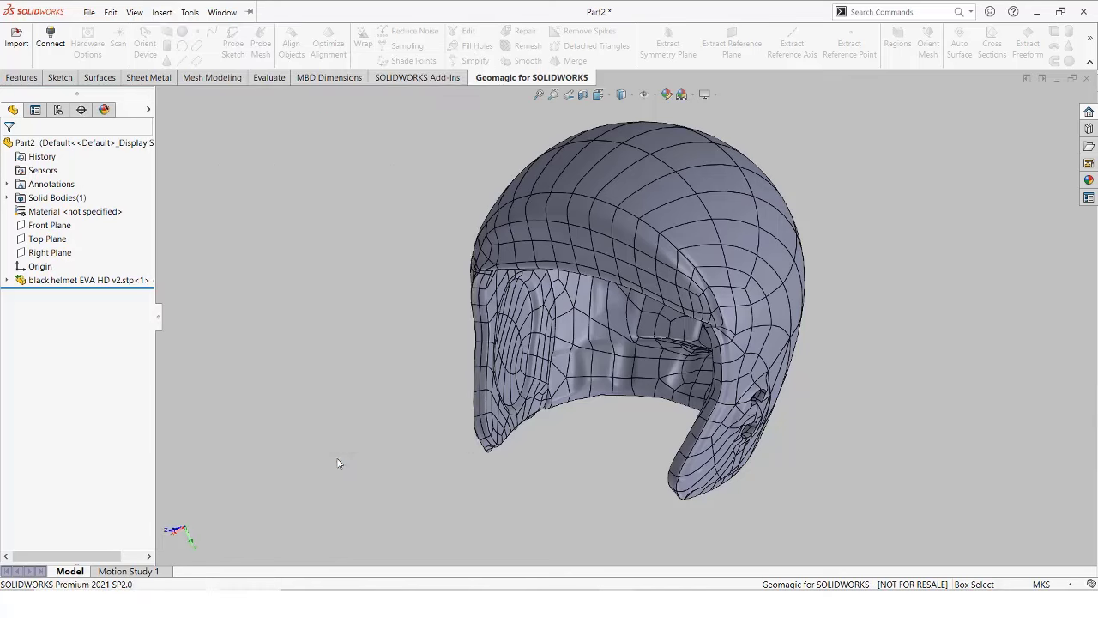
{"action": "left_click", "coordinate": [796, 478]}
{"action": "left_click", "coordinate": [772, 583]}
{"action": "left_click", "coordinate": [514, 220]}
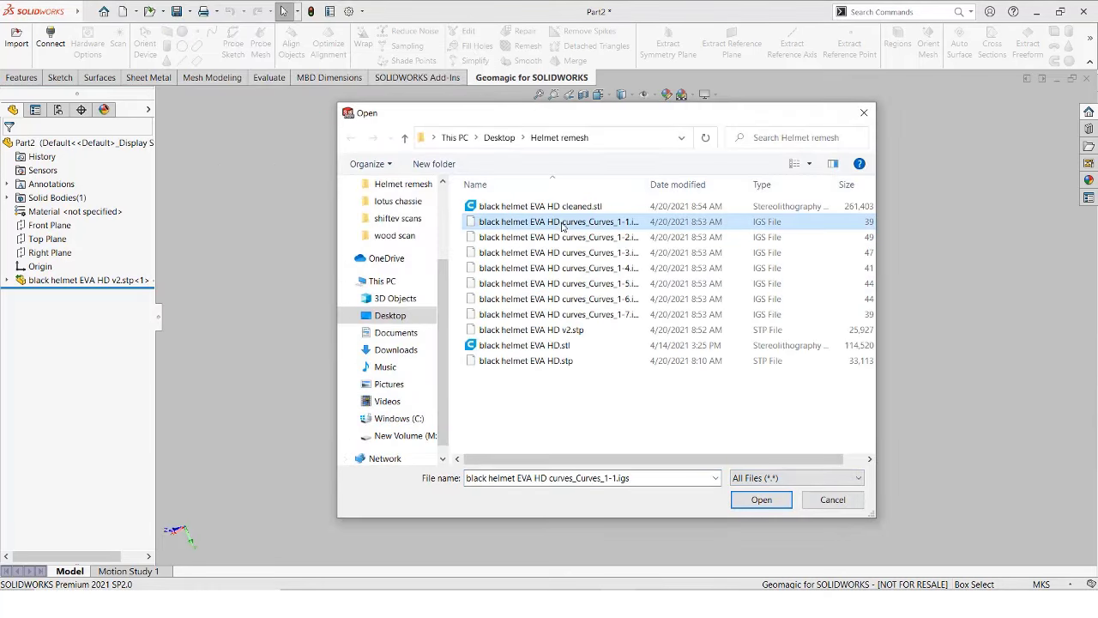
{"action": "left_click", "coordinate": [515, 330], "text": "shift"}
{"action": "left_click", "coordinate": [761, 499]}
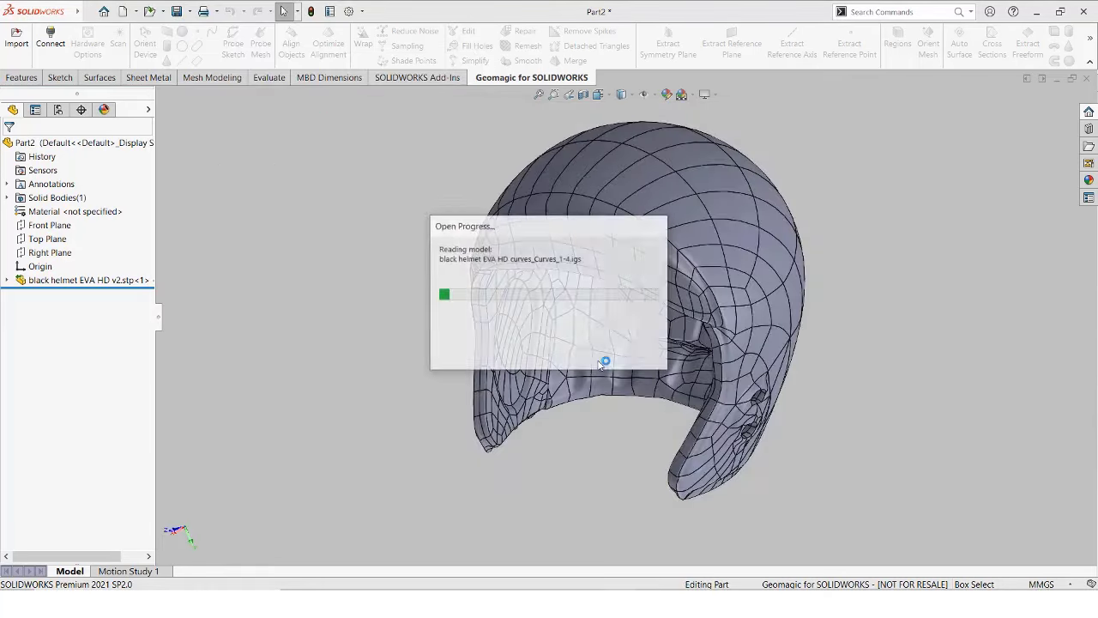
{"action": "middle_click_drag", "start_coordinate": [281, 236], "coordinate": [259, 312]}
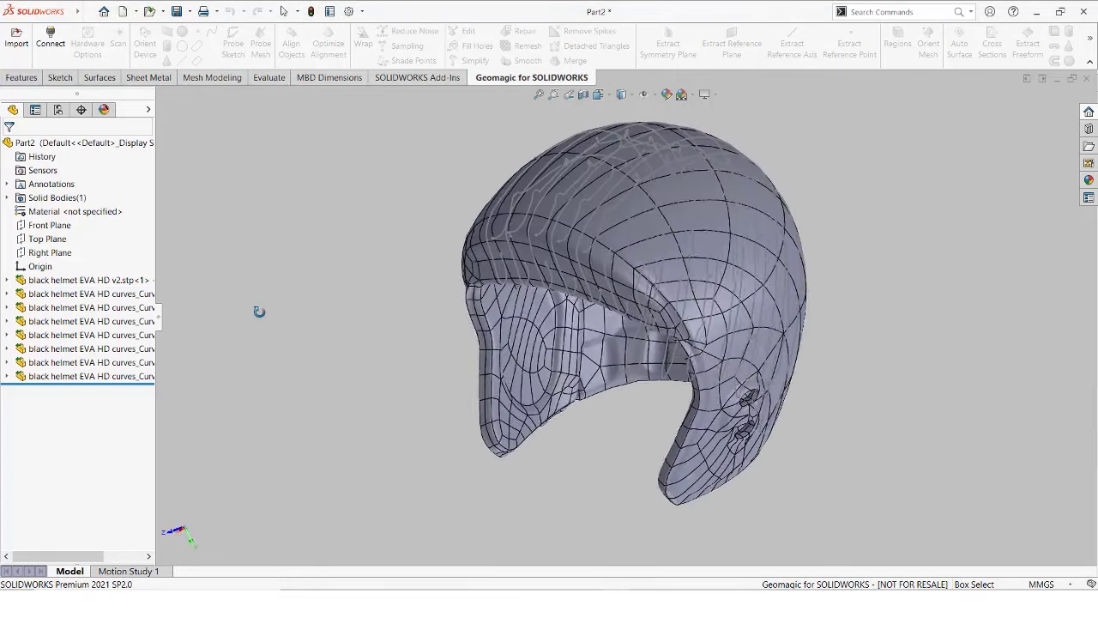
{"action": "left_click", "coordinate": [6, 198]}
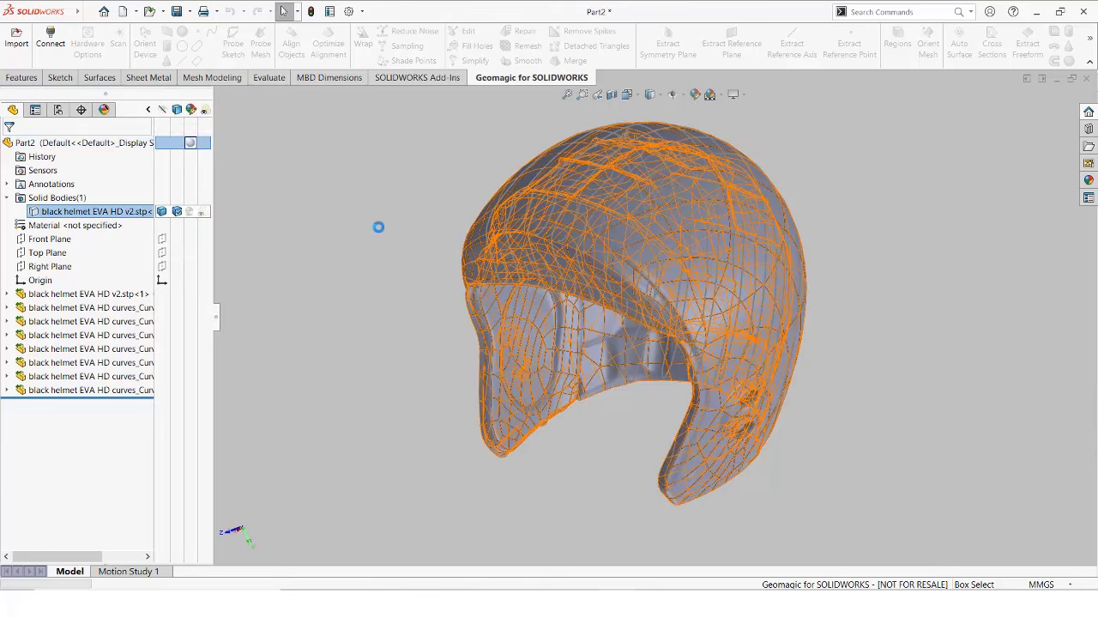